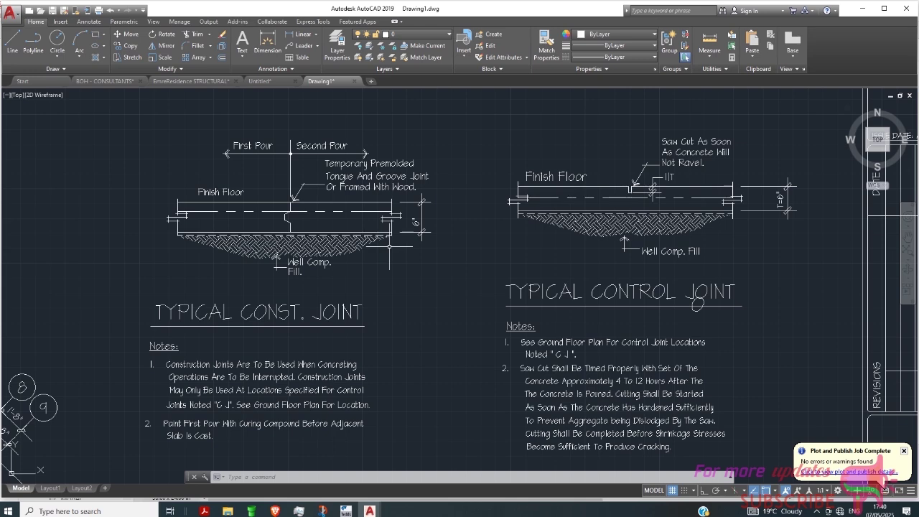
# Step: Examine the Typical Const. Joint section detail, its pour and tongue-and-groove labels, and the construction joint notes
pyautogui.scroll(3, 305, 188)
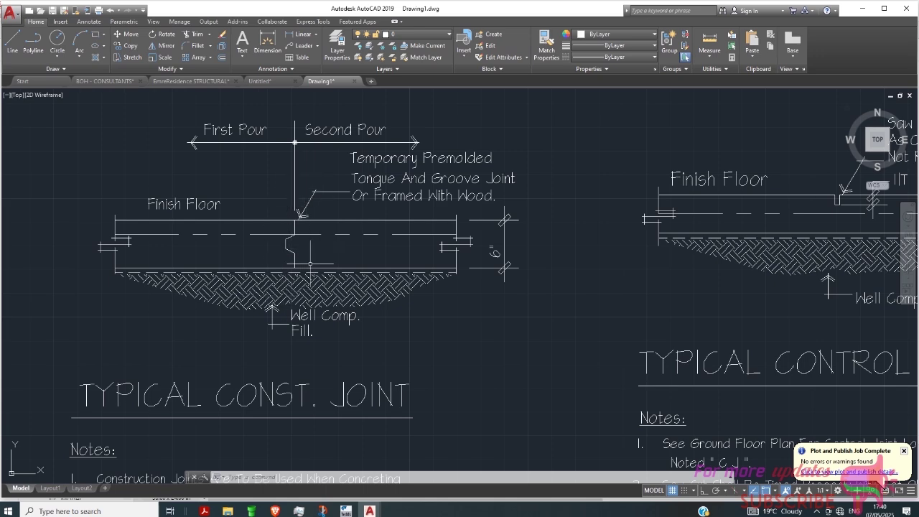
pyautogui.scroll(-2, 351, 199)
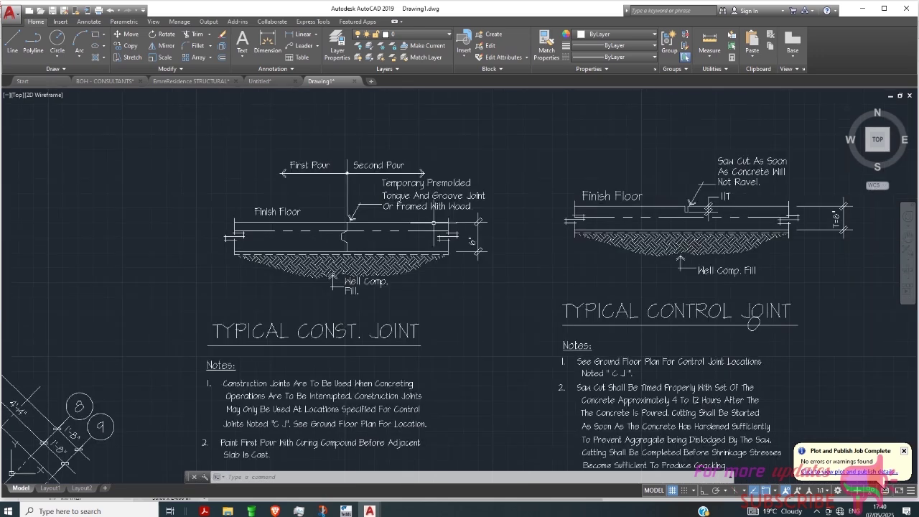
pyautogui.scroll(2, 419, 187)
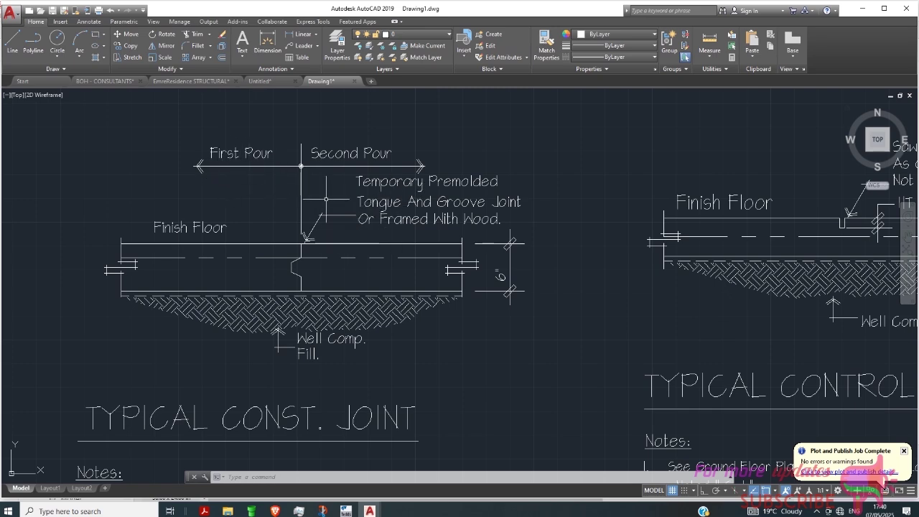
pyautogui.scroll(-3, 402, 244)
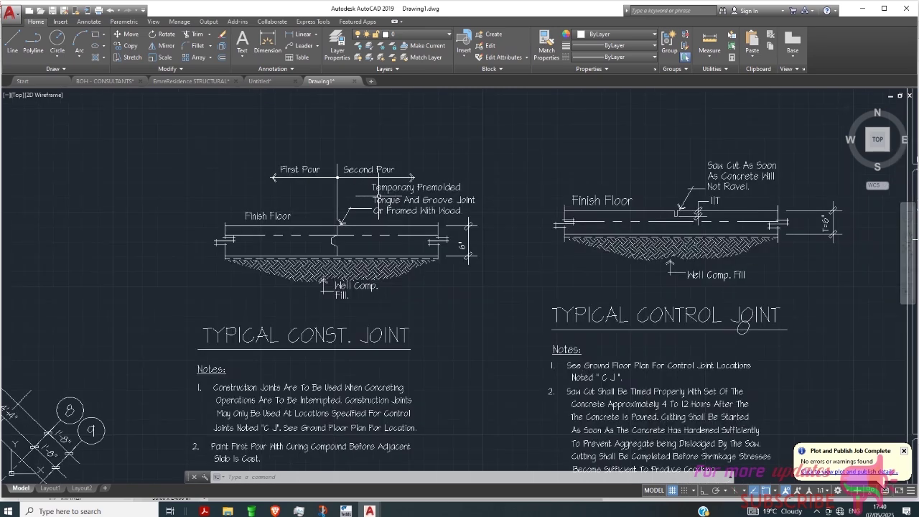
pyautogui.scroll(2, 308, 323)
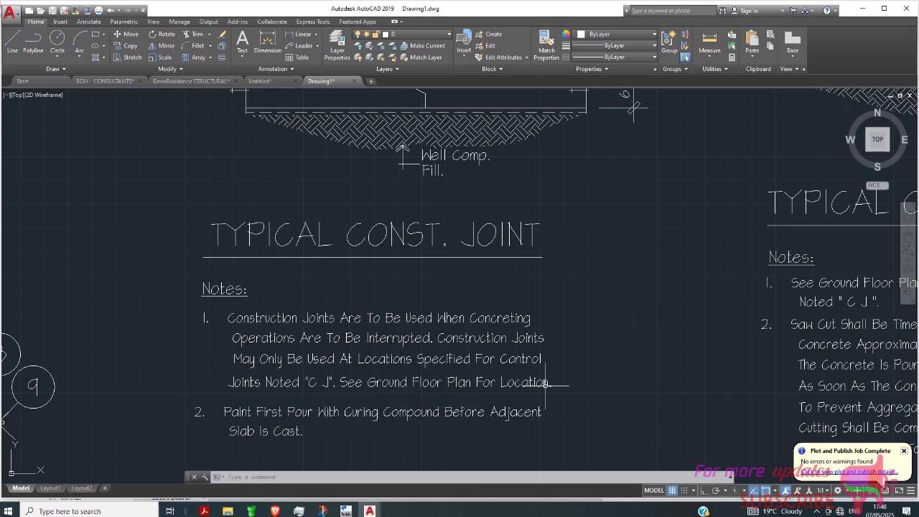
pyautogui.scroll(-2, 339, 316)
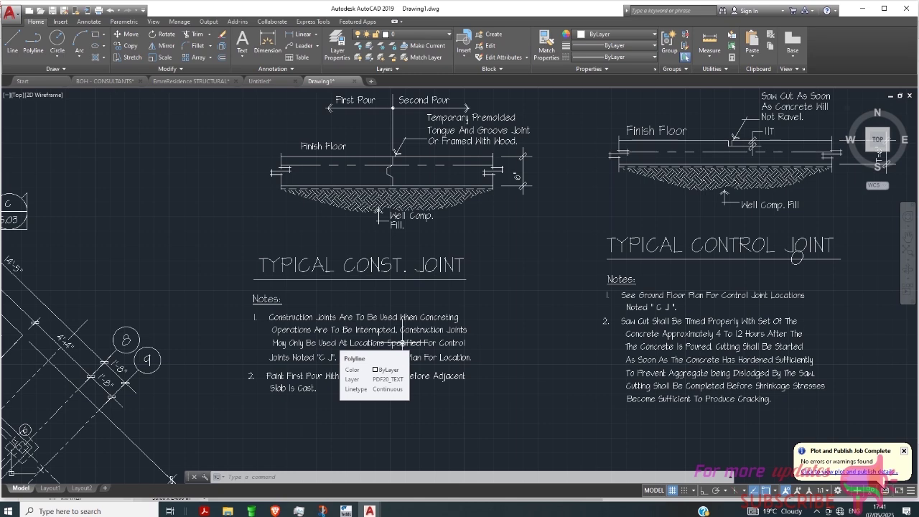
# Step: Compare the construction joint notes with the adjoining slab area of the ground floor framing plan
pyautogui.scroll(-3, 567, 327)
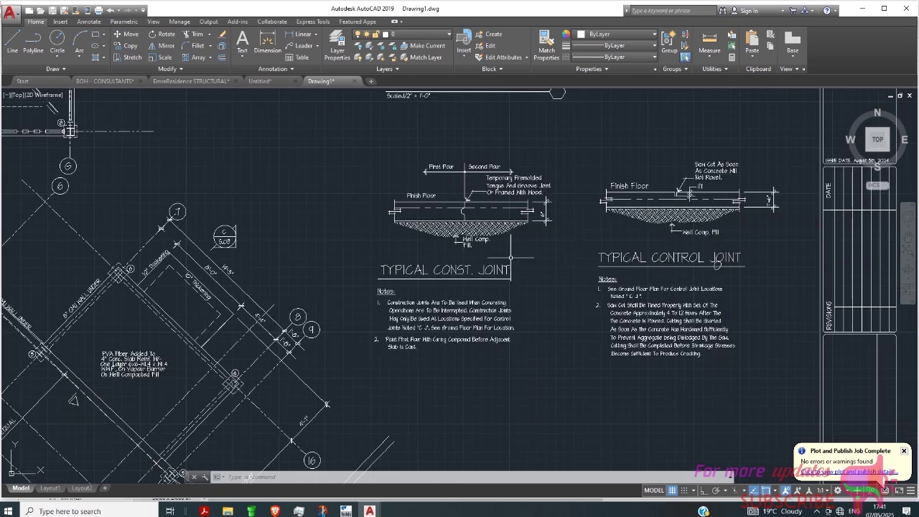
pyautogui.scroll(-2, 382, 297)
pyautogui.scroll(5, 275, 308)
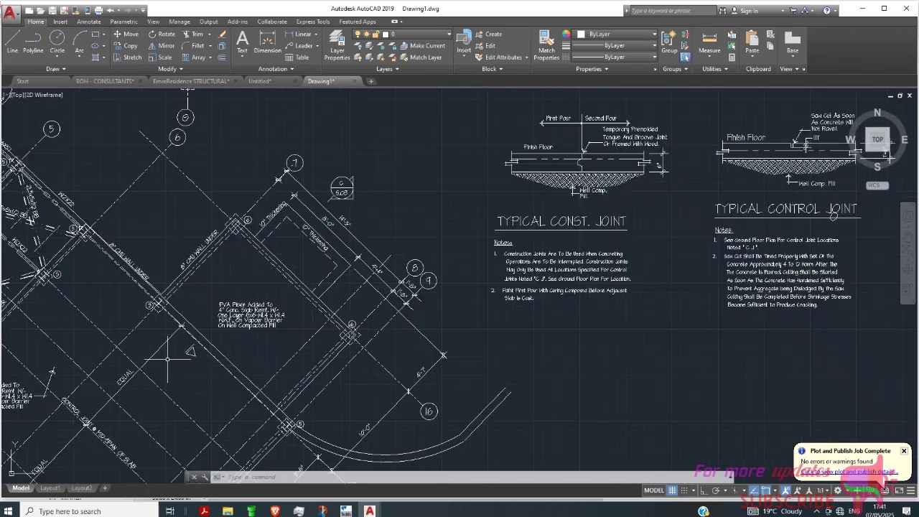
pyautogui.scroll(2, 125, 244)
pyautogui.scroll(-4, 296, 245)
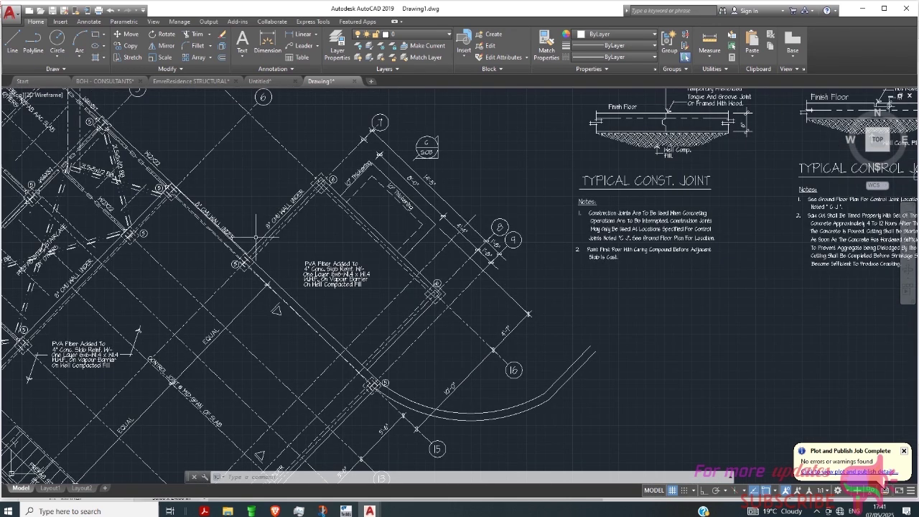
pyautogui.scroll(-2, 216, 215)
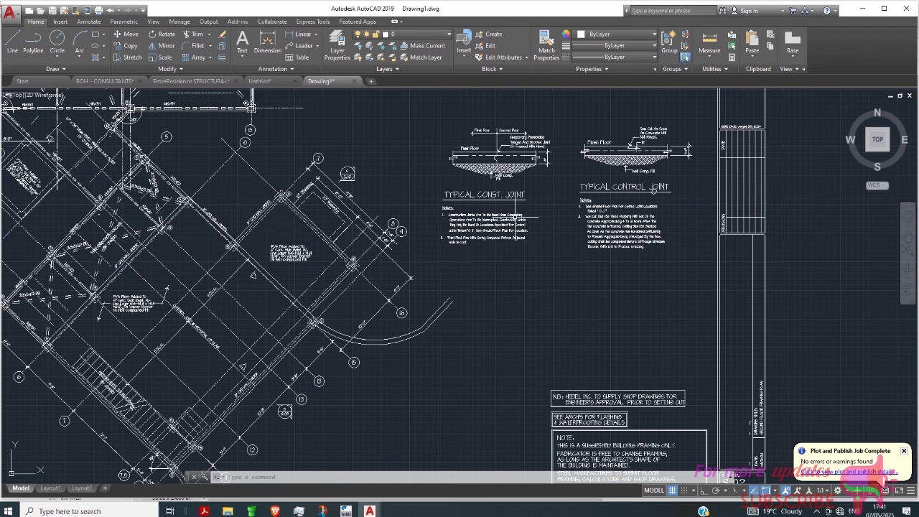
pyautogui.scroll(4, 514, 214)
pyautogui.scroll(-2, 515, 194)
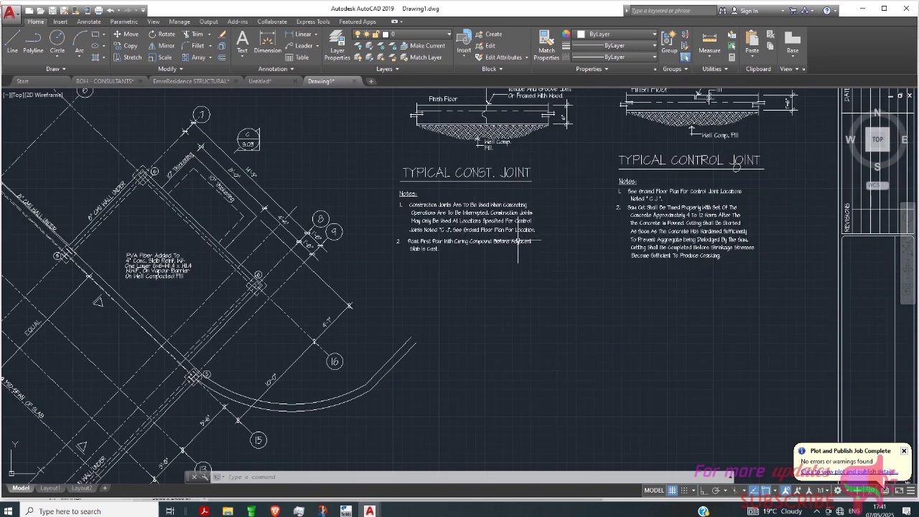
pyautogui.moveTo(509, 242)
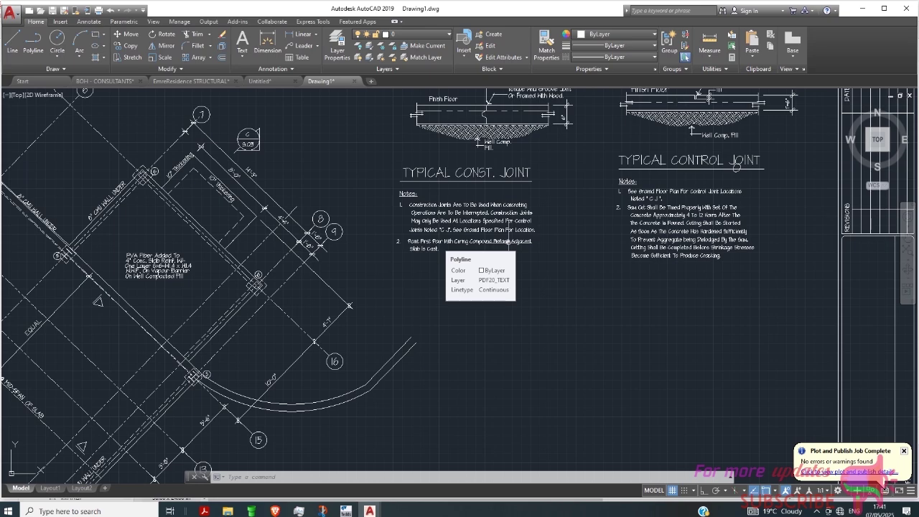
pyautogui.scroll(-4, 508, 243)
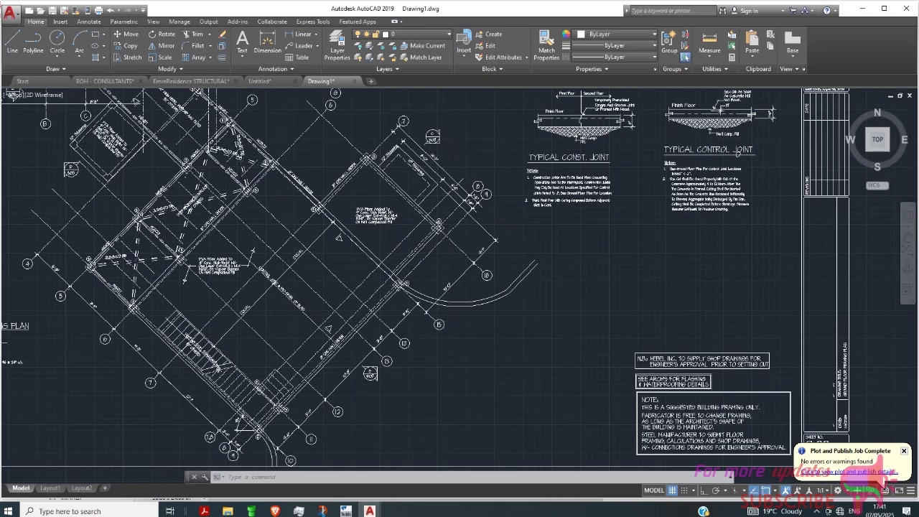
# Step: Locate the control joint in the main slab of the ground floor framing plan
pyautogui.scroll(4, 418, 245)
pyautogui.scroll(1, 418, 245)
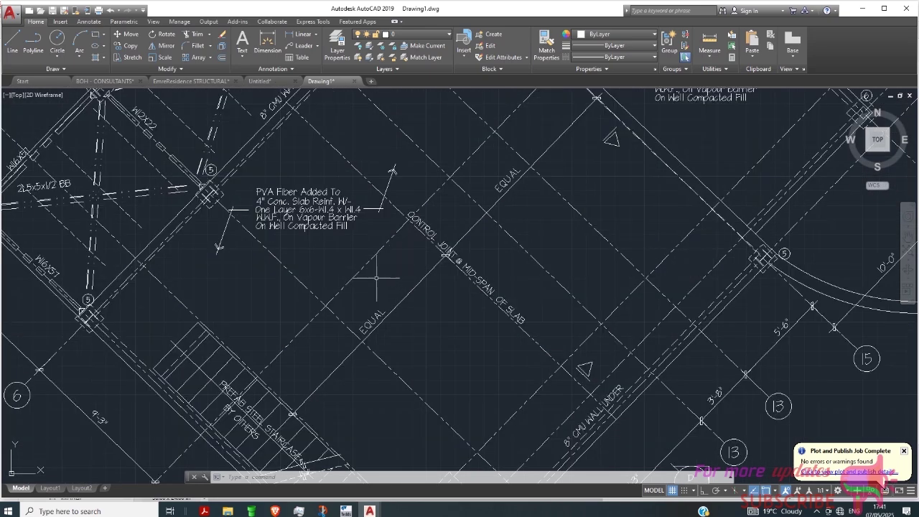
pyautogui.scroll(-4, 362, 287)
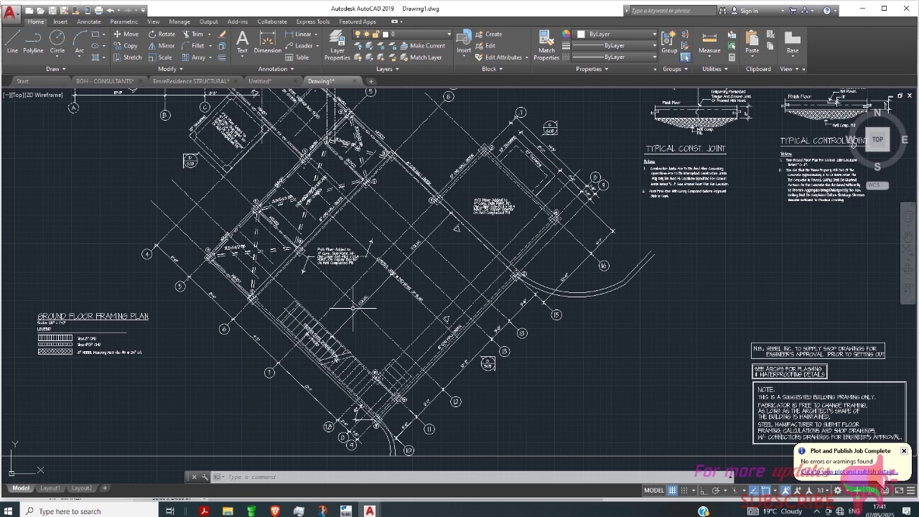
pyautogui.scroll(2, 109, 314)
pyautogui.scroll(-3, 109, 314)
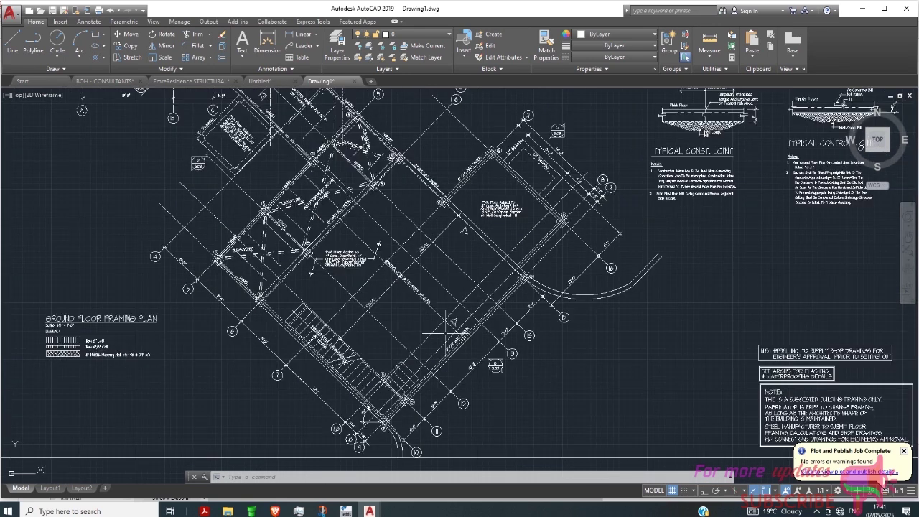
pyautogui.scroll(4, 390, 288)
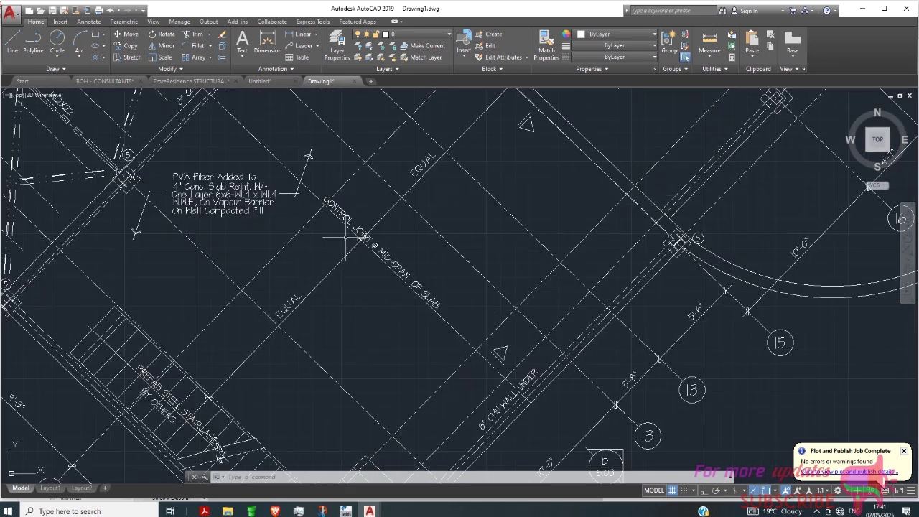
pyautogui.scroll(2, 337, 239)
pyautogui.scroll(-2, 420, 264)
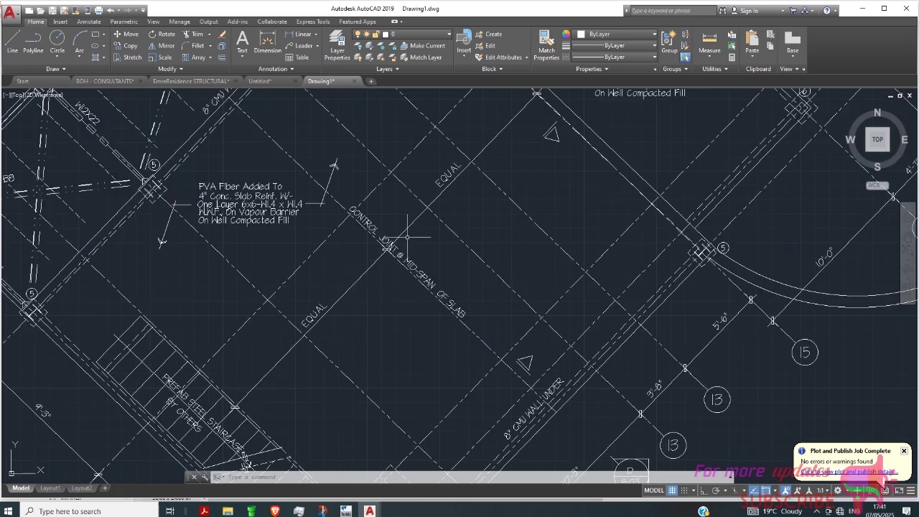
pyautogui.scroll(-2, 410, 237)
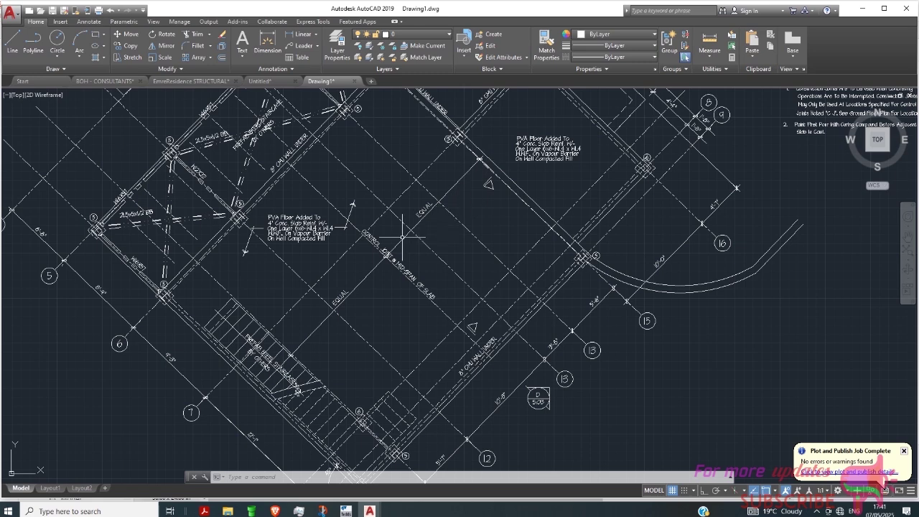
pyautogui.scroll(2, 392, 253)
pyautogui.scroll(-2, 255, 262)
# Step: Examine the "CONTROL JOINT @ MID-SPAN OF SLAB" label and the joint line between the two EQUAL spans
pyautogui.scroll(4, 330, 244)
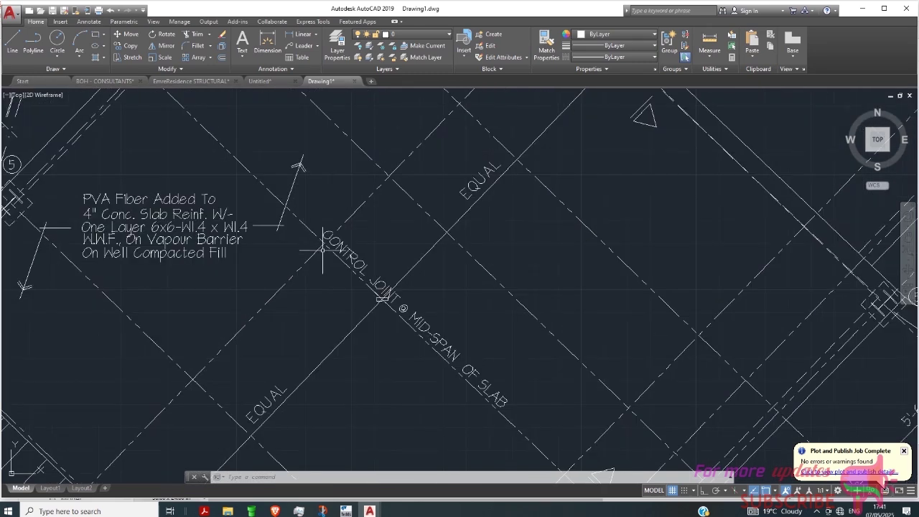
pyautogui.scroll(4, 352, 256)
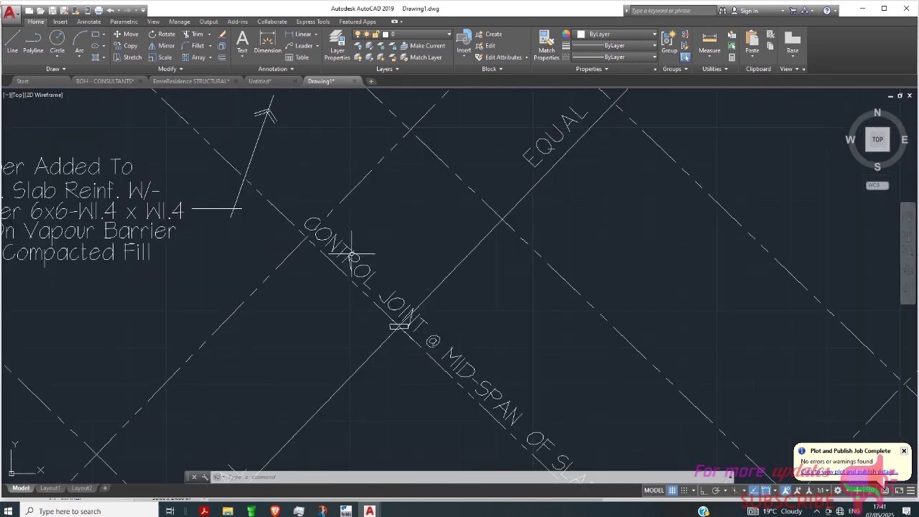
pyautogui.scroll(-4, 277, 196)
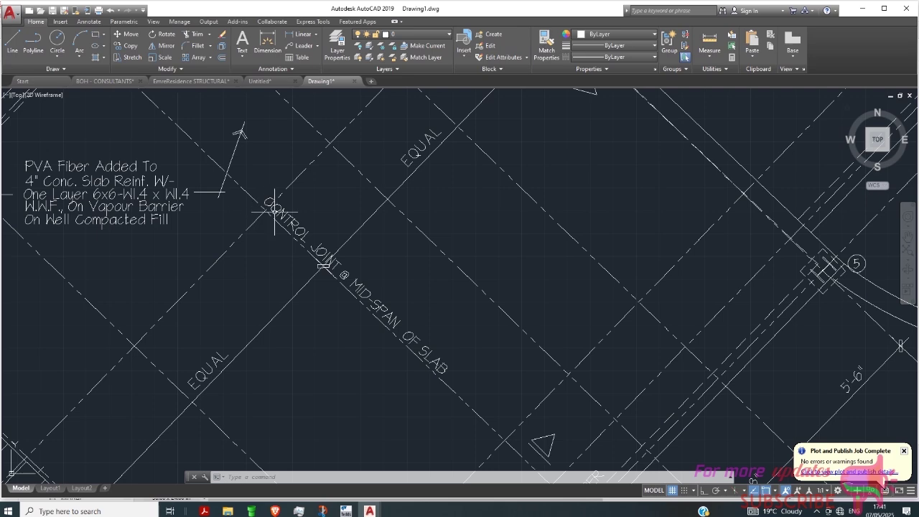
pyautogui.scroll(2, 270, 205)
pyautogui.scroll(-2, 276, 215)
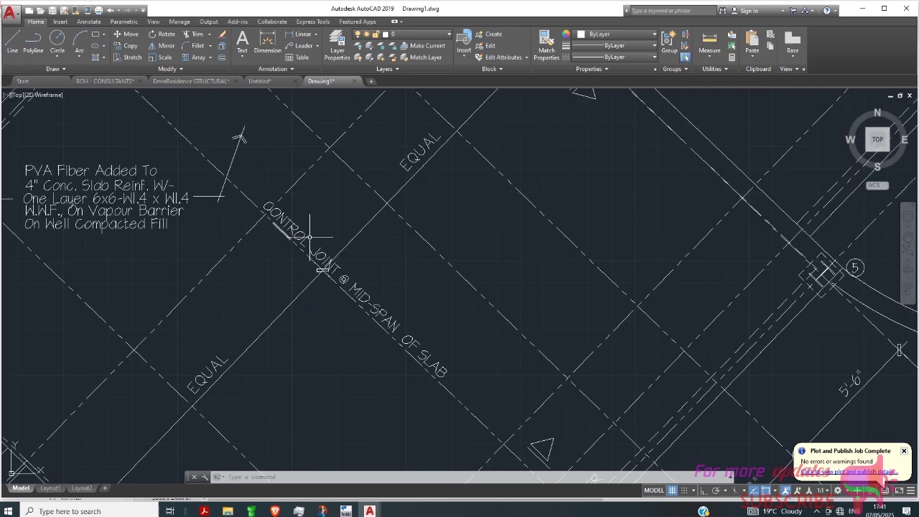
pyautogui.scroll(2, 263, 191)
pyautogui.scroll(-2, 264, 191)
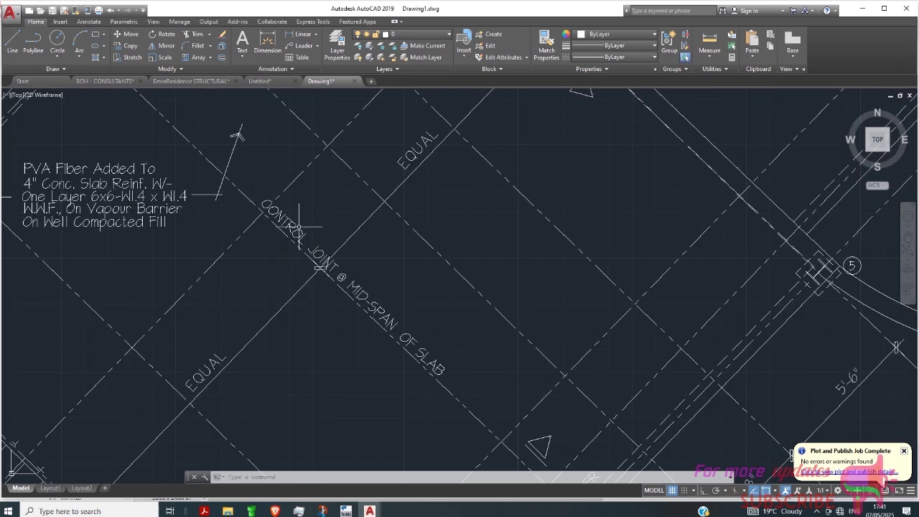
pyautogui.scroll(2, 263, 194)
pyautogui.scroll(-2, 263, 194)
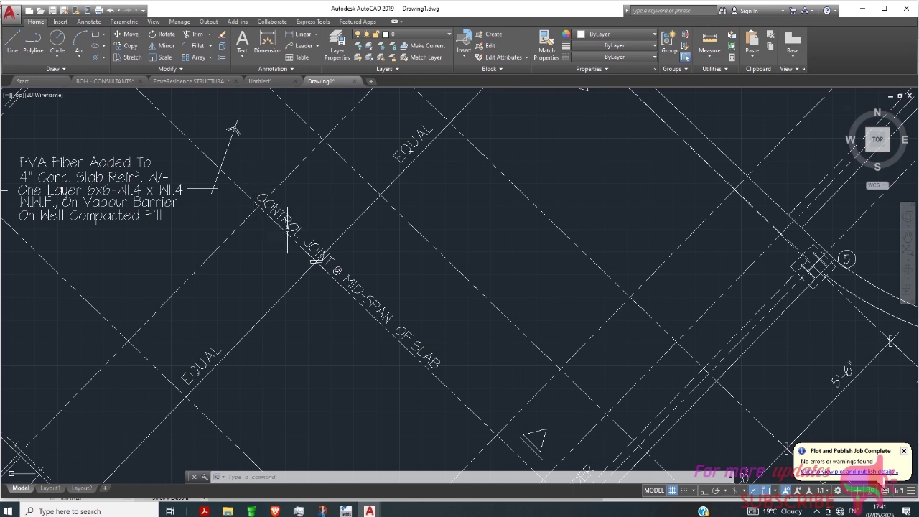
pyautogui.scroll(1, 402, 309)
pyautogui.scroll(3, 295, 247)
pyautogui.scroll(-1, 288, 248)
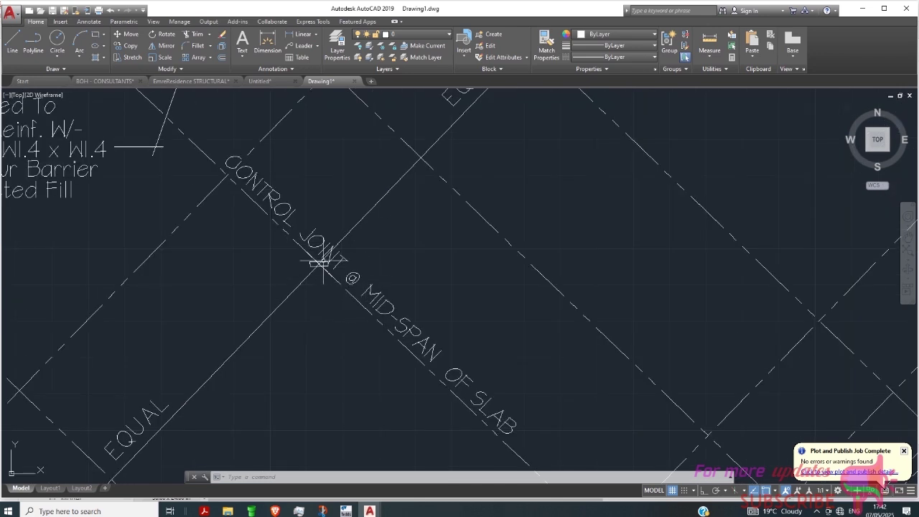
pyautogui.scroll(-1, 264, 245)
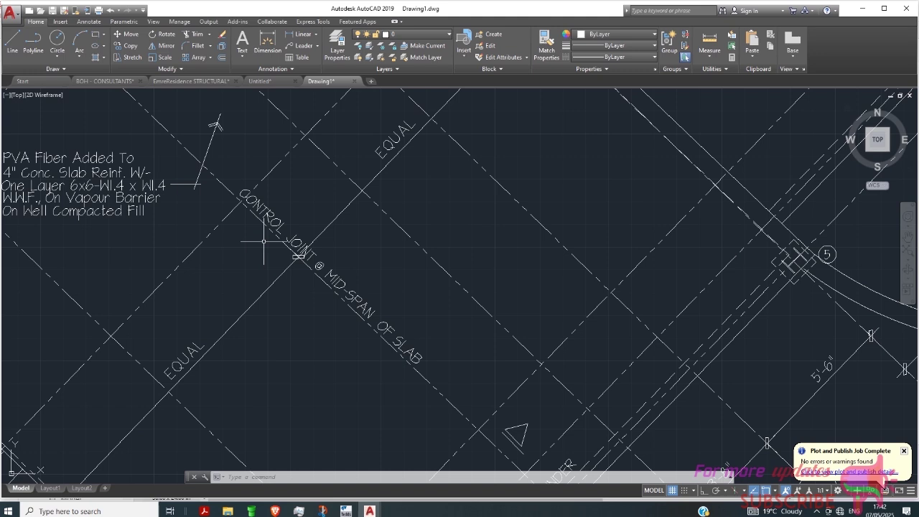
# Step: Read notes 1 and 2 below the Typical Const. Joint detail, on permitted joint locations and curing compound
pyautogui.scroll(-3, 580, 172)
pyautogui.scroll(-2, 233, 230)
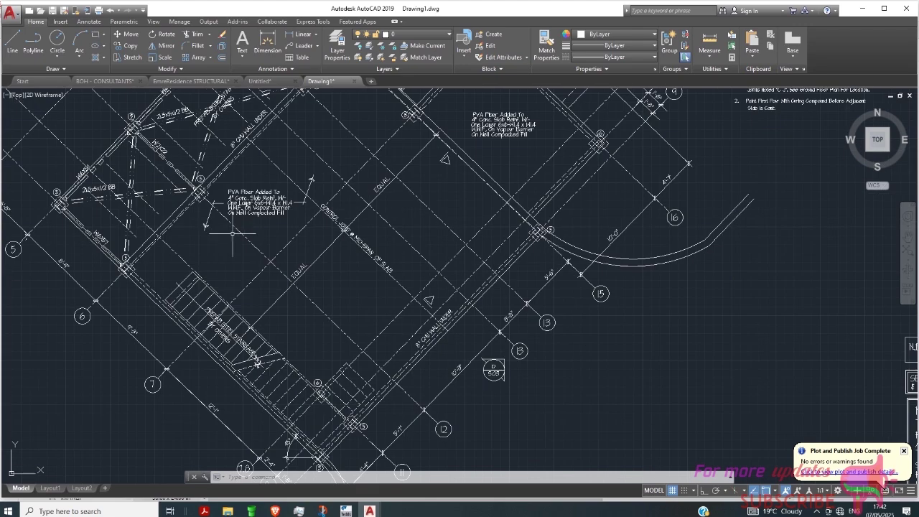
pyautogui.scroll(2, 373, 239)
pyautogui.scroll(1, 326, 218)
pyautogui.scroll(-3, 231, 226)
pyautogui.scroll(-2, 257, 260)
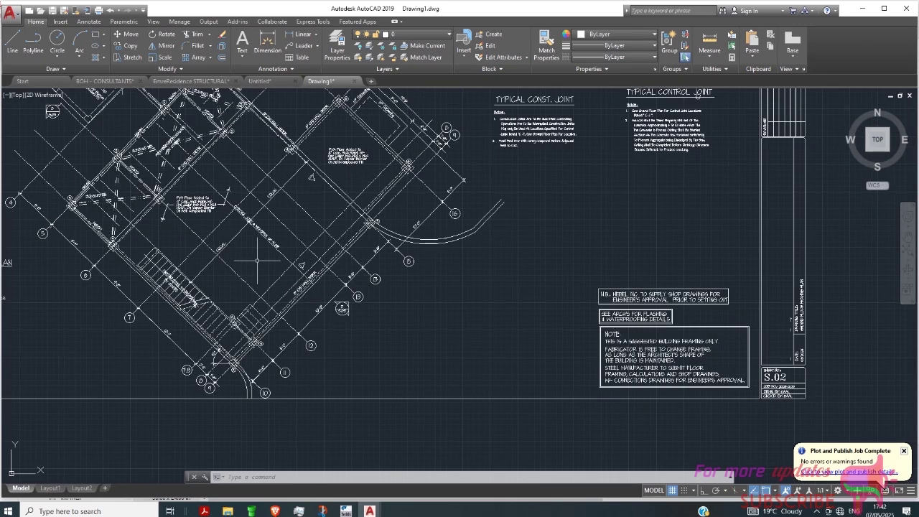
pyautogui.scroll(7, 540, 100)
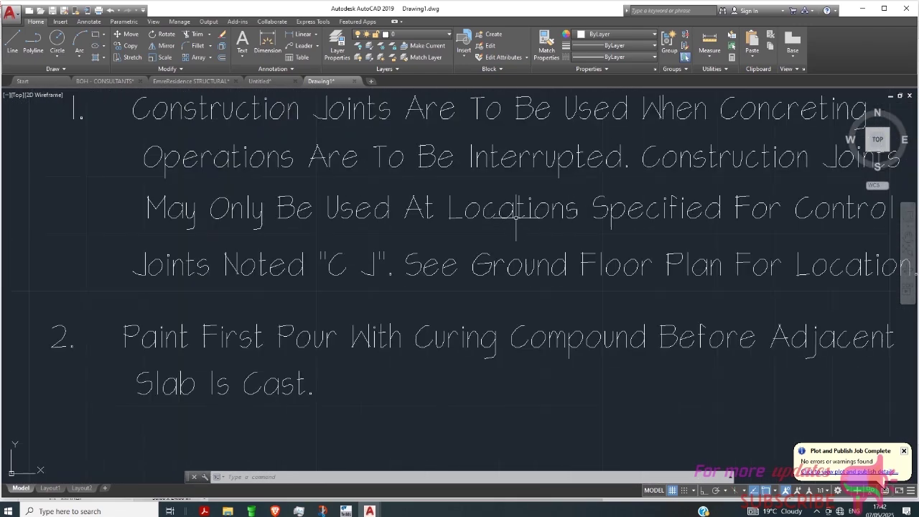
pyautogui.scroll(-2, 501, 221)
pyautogui.scroll(2, 589, 249)
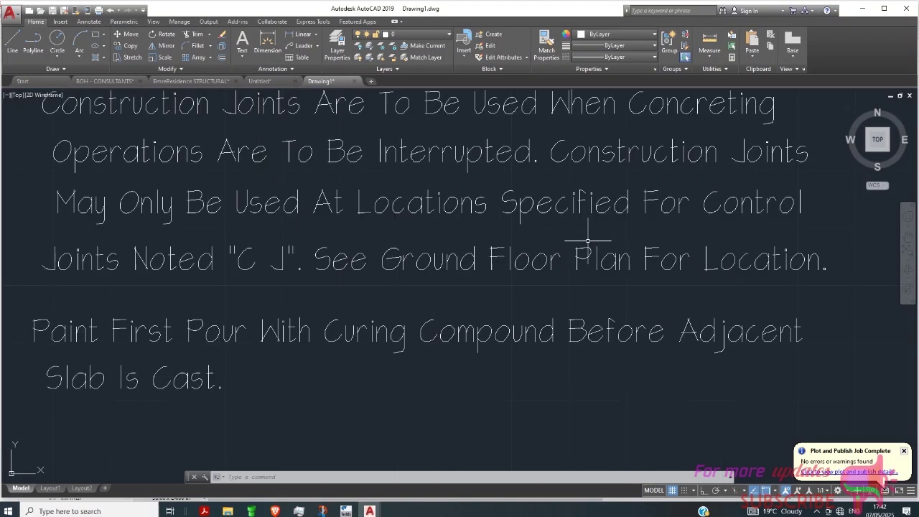
pyautogui.scroll(-2, 523, 241)
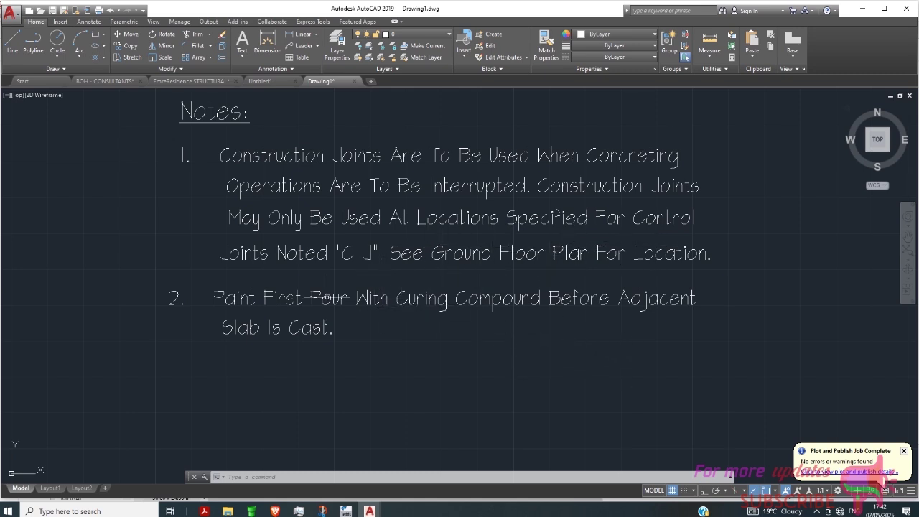
pyautogui.scroll(2, 260, 309)
pyautogui.scroll(-1, 176, 290)
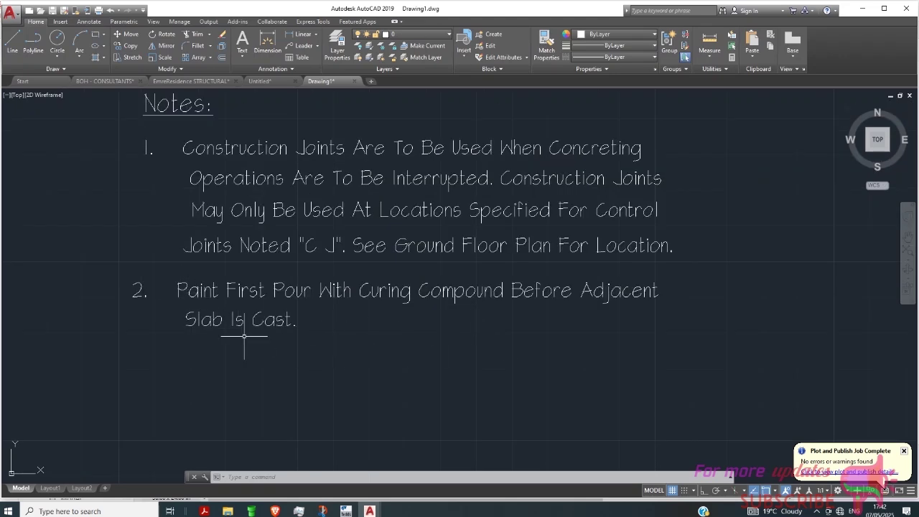
pyautogui.scroll(2, 238, 321)
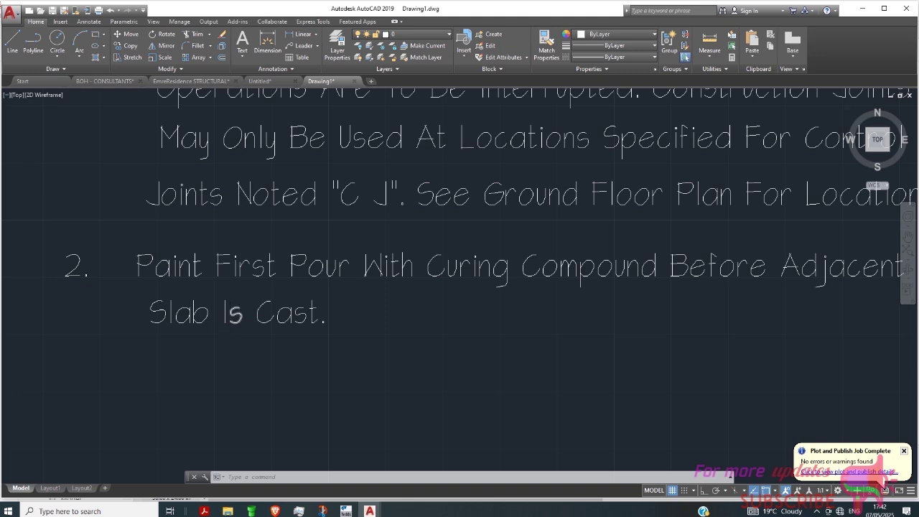
pyautogui.scroll(-2, 231, 320)
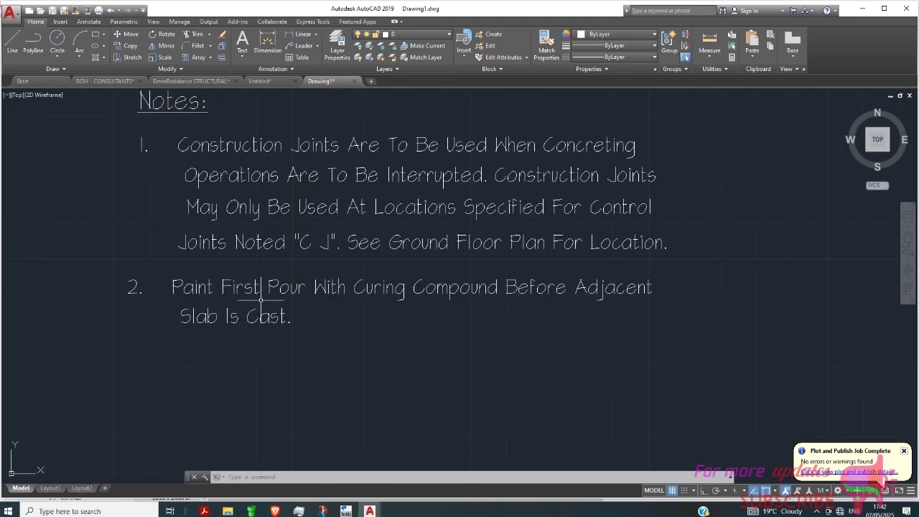
# Step: Read note 2 of the Typical Const. Joint detail, on painting the first pour with curing compound before casting the adjacent slab
pyautogui.scroll(-2, 255, 301)
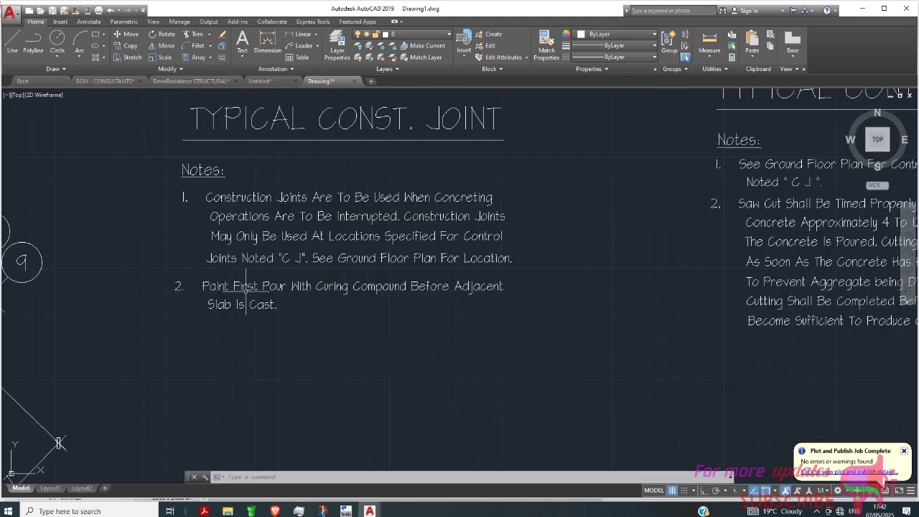
pyautogui.scroll(2, 316, 294)
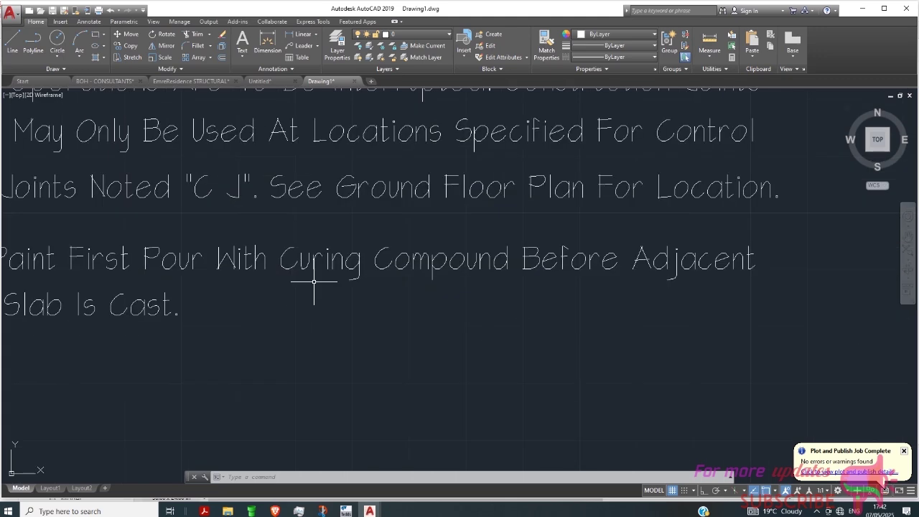
pyautogui.scroll(2, 417, 287)
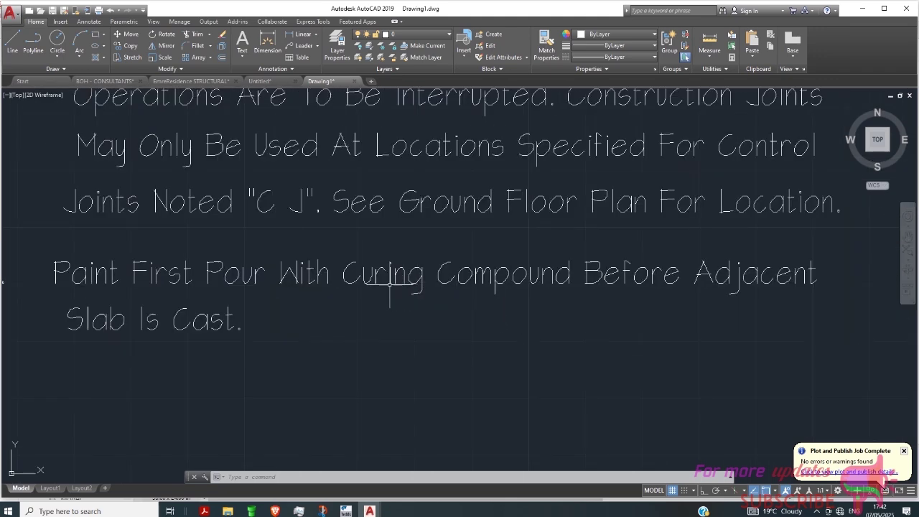
pyautogui.scroll(3, 381, 284)
pyautogui.scroll(-3, 435, 291)
pyautogui.scroll(-1, 398, 312)
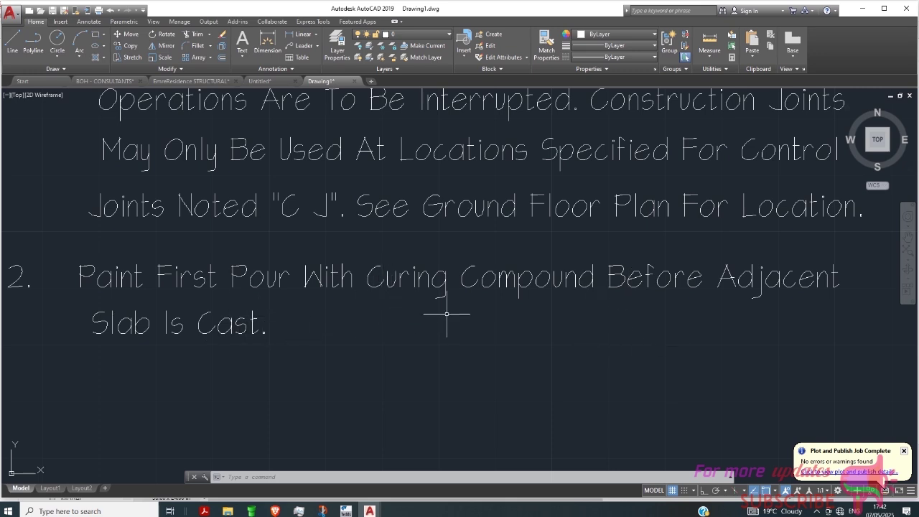
pyautogui.scroll(2, 365, 304)
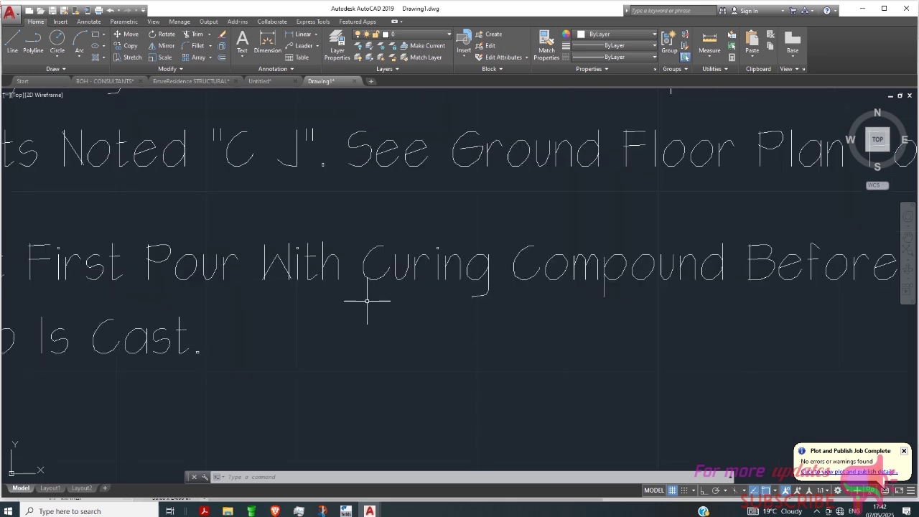
pyautogui.scroll(-2, 349, 326)
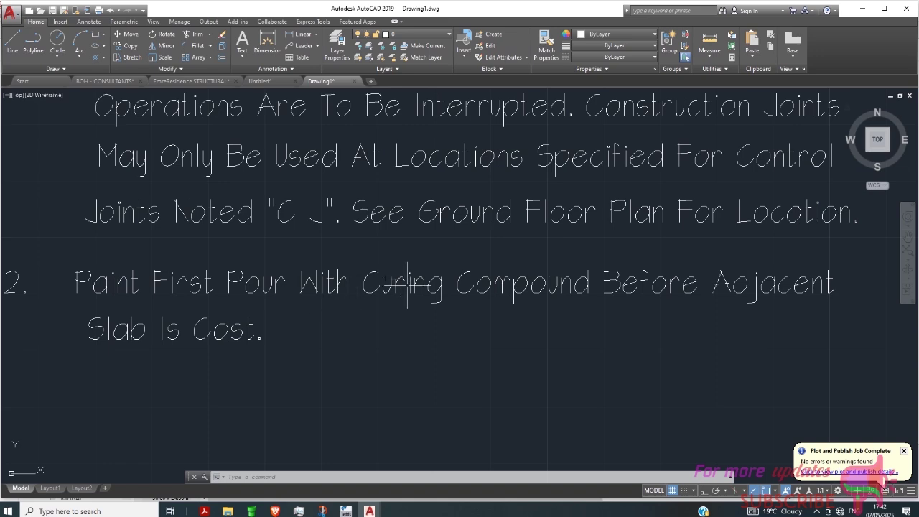
pyautogui.scroll(-4, 407, 284)
pyautogui.scroll(-2, 293, 310)
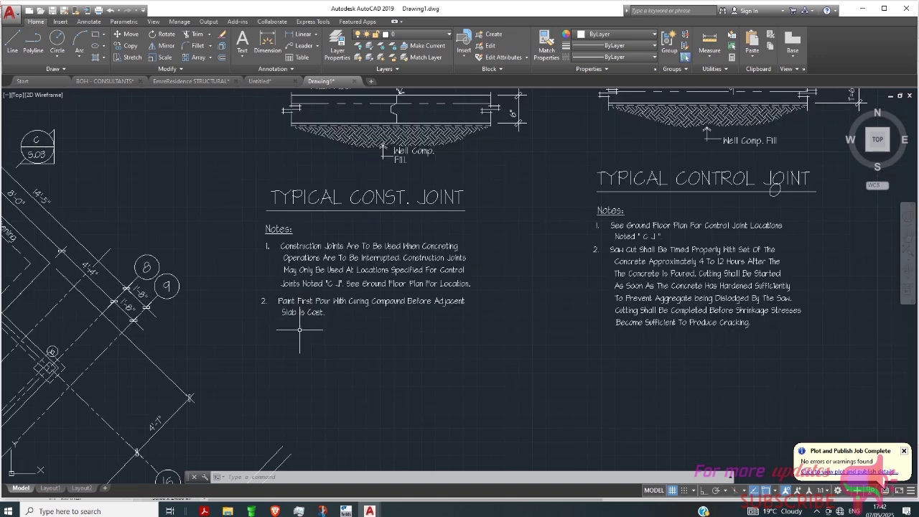
# Step: Read note 1 below the Typical Control Joint detail, on joint locations marked "C J" on the ground floor plan
pyautogui.scroll(-2, 294, 313)
pyautogui.scroll(3, 481, 247)
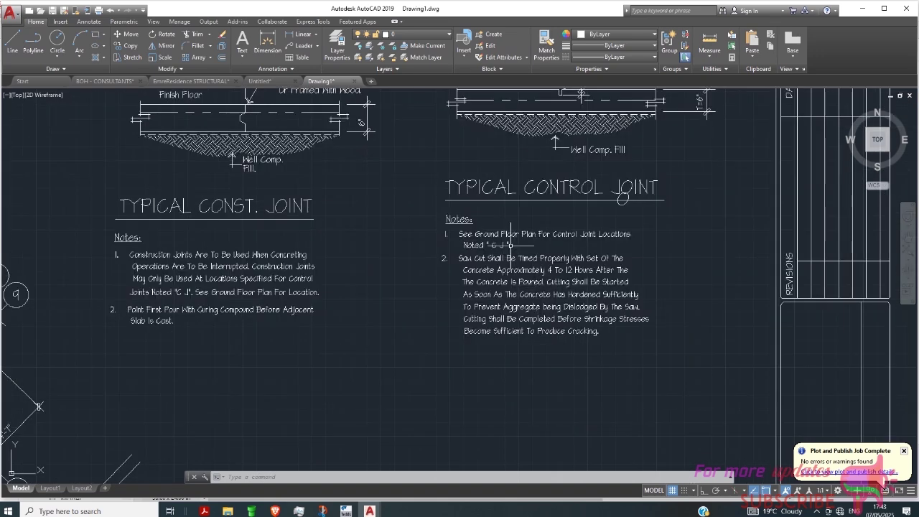
pyautogui.scroll(3, 509, 242)
pyautogui.scroll(-2, 463, 250)
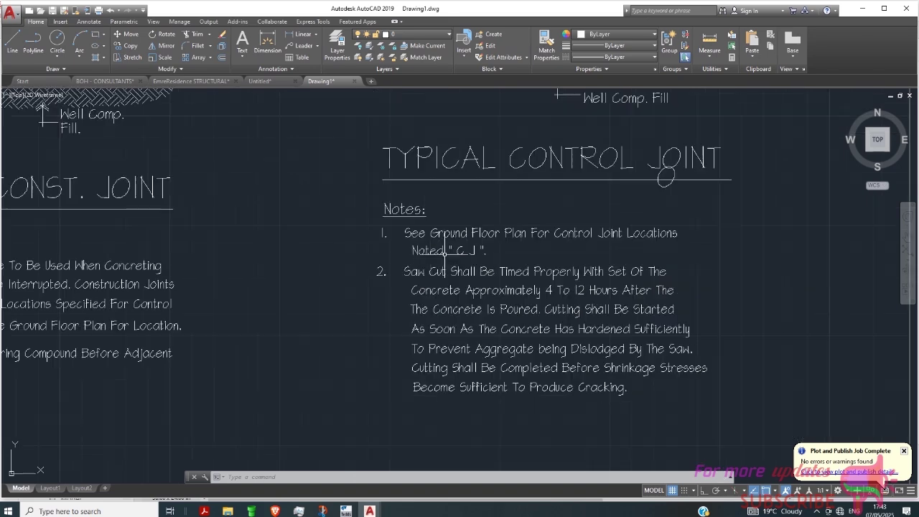
pyautogui.scroll(2, 428, 228)
pyautogui.scroll(-2, 373, 257)
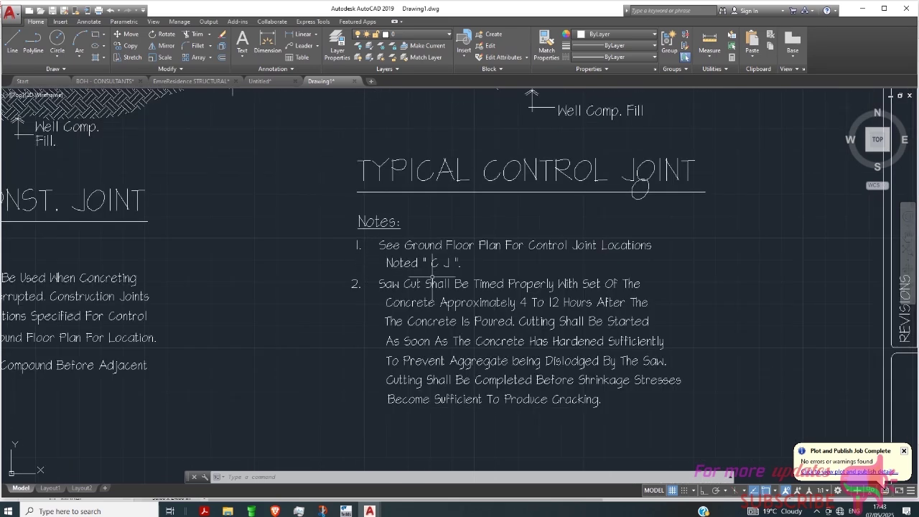
pyautogui.scroll(4, 589, 192)
pyautogui.scroll(-2, 441, 237)
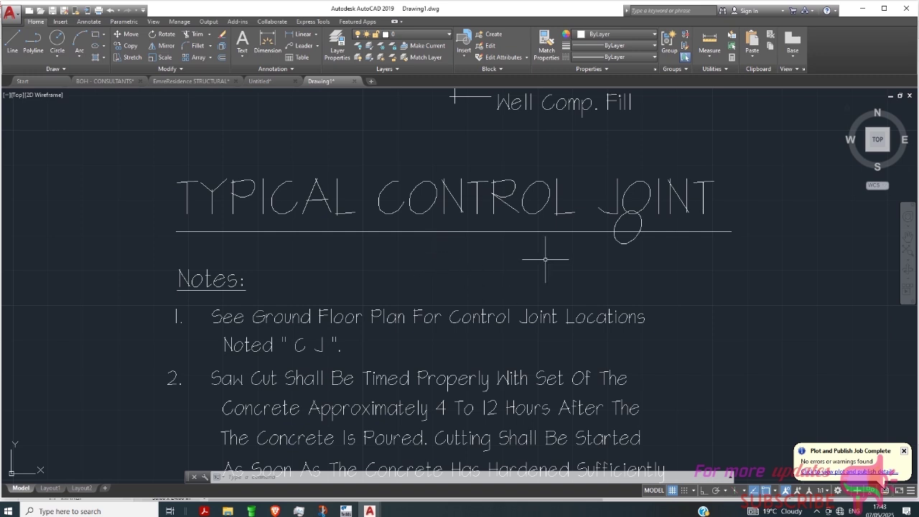
# Step: Examine the Typical Control Joint title and notes beside the neighbouring Typical Const. Joint detail
pyautogui.scroll(-2, 473, 197)
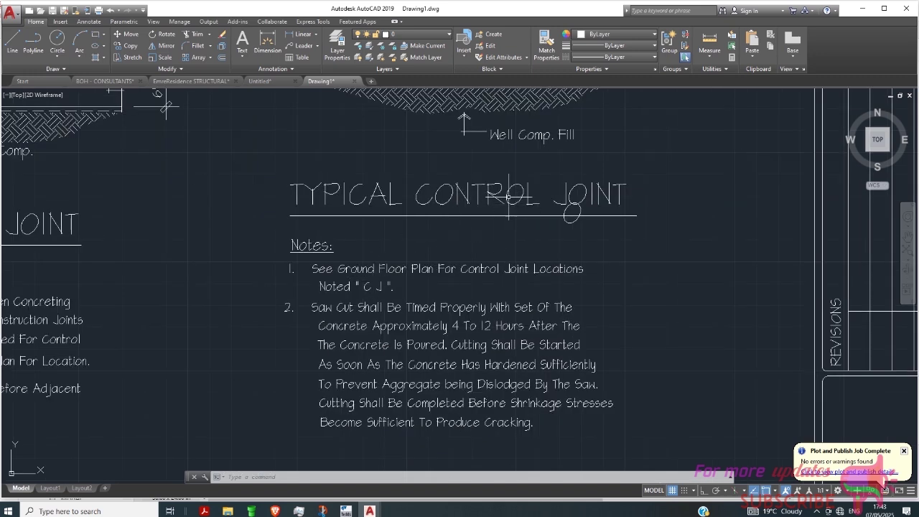
pyautogui.scroll(-2, 564, 215)
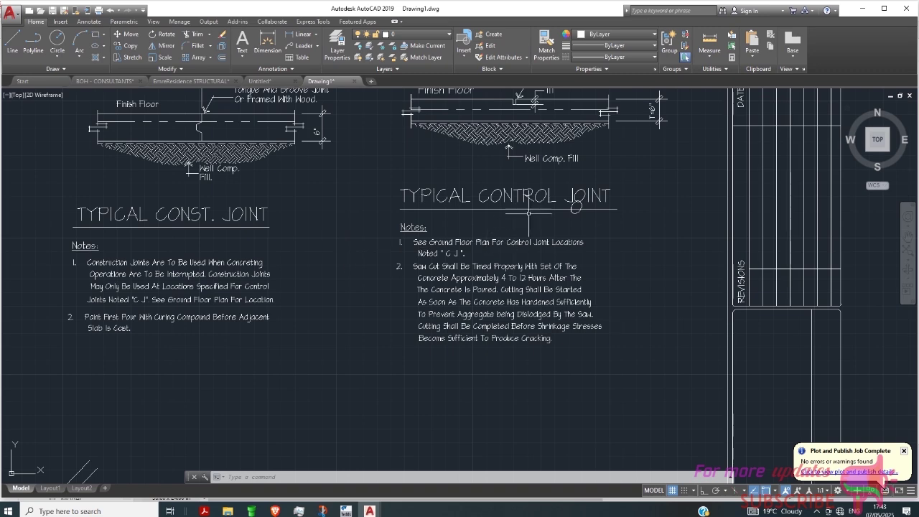
pyautogui.scroll(2, 530, 201)
pyautogui.scroll(2, 540, 192)
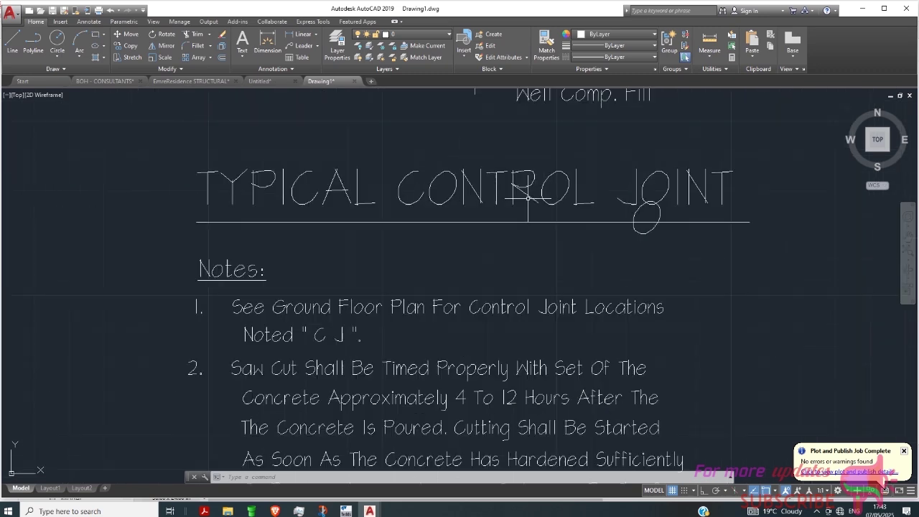
pyautogui.scroll(-2, 437, 209)
pyautogui.scroll(2, 515, 206)
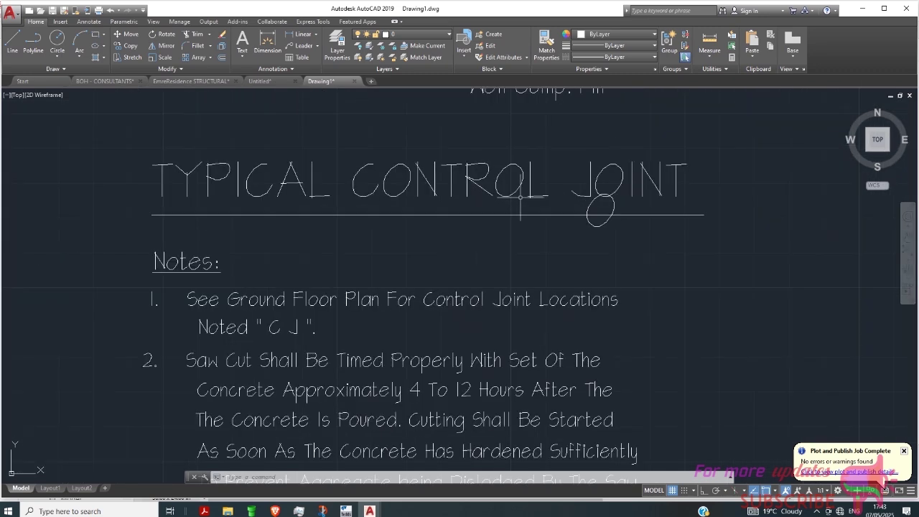
pyautogui.scroll(-4, 460, 187)
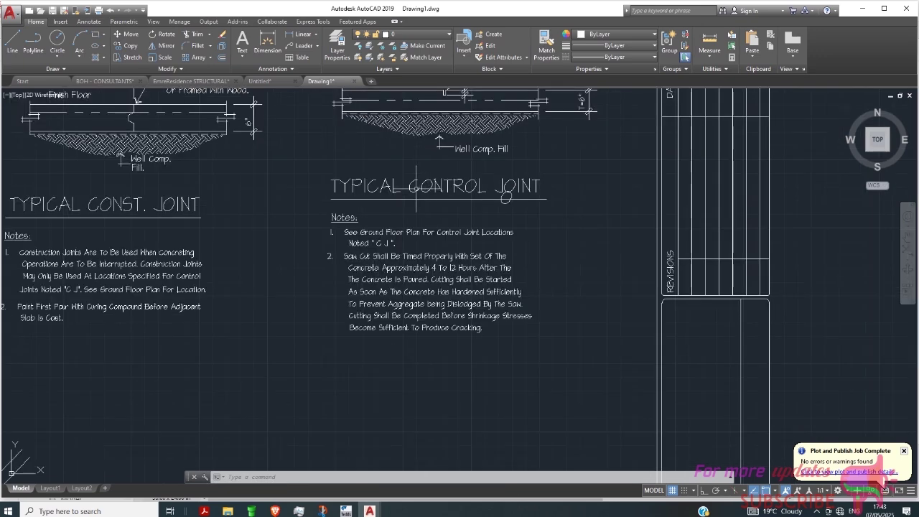
pyautogui.scroll(2, 418, 252)
pyautogui.scroll(-2, 393, 302)
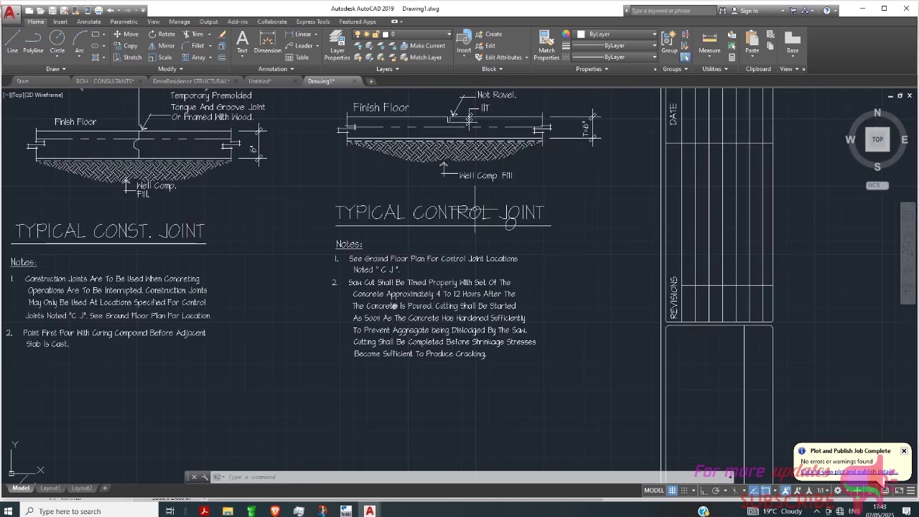
# Step: Examine the saw-cut groove in the finish floor surface of the Typical Control Joint section
pyautogui.scroll(6, 459, 106)
pyautogui.scroll(2, 427, 133)
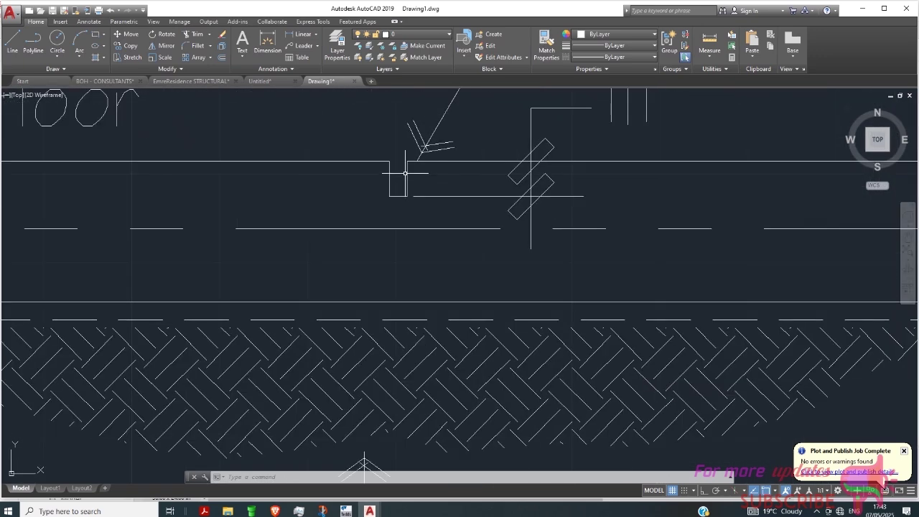
pyautogui.scroll(-5, 391, 173)
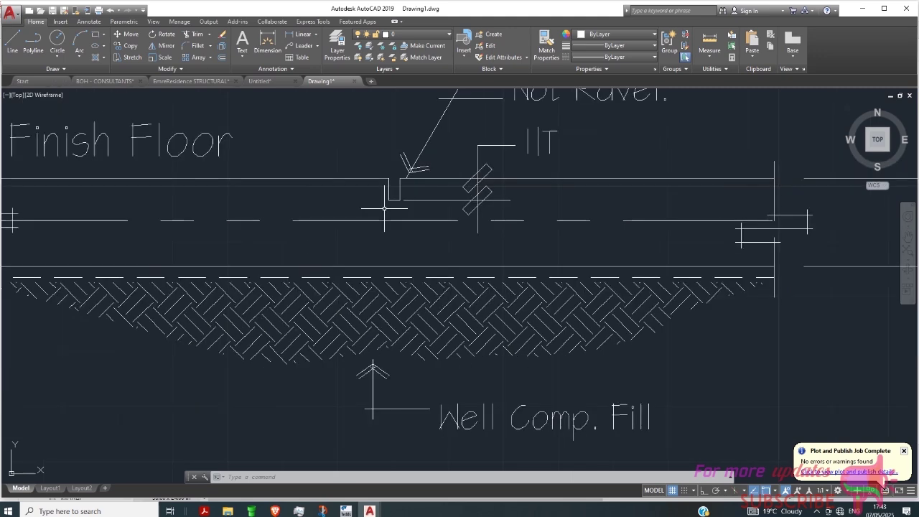
pyautogui.scroll(5, 438, 188)
pyautogui.scroll(2, 443, 190)
pyautogui.scroll(-2, 435, 208)
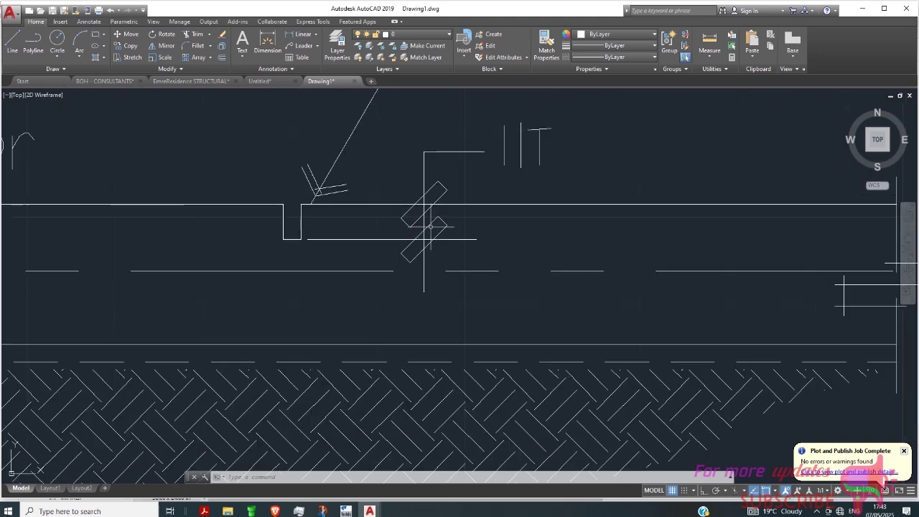
# Step: Inspect the saw-cut depth dimension and select its leader line in the Typical Control Joint section
pyautogui.scroll(2, 551, 142)
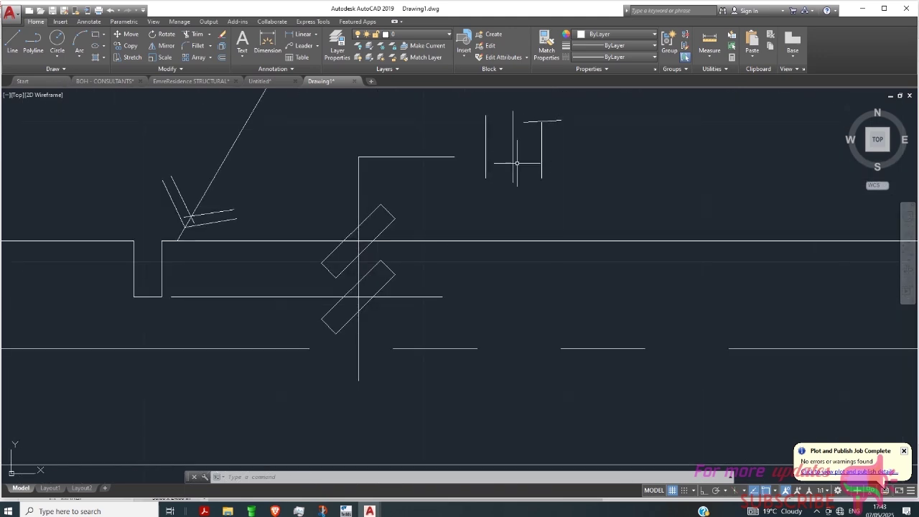
pyautogui.scroll(-2, 516, 163)
pyautogui.click(435, 155)
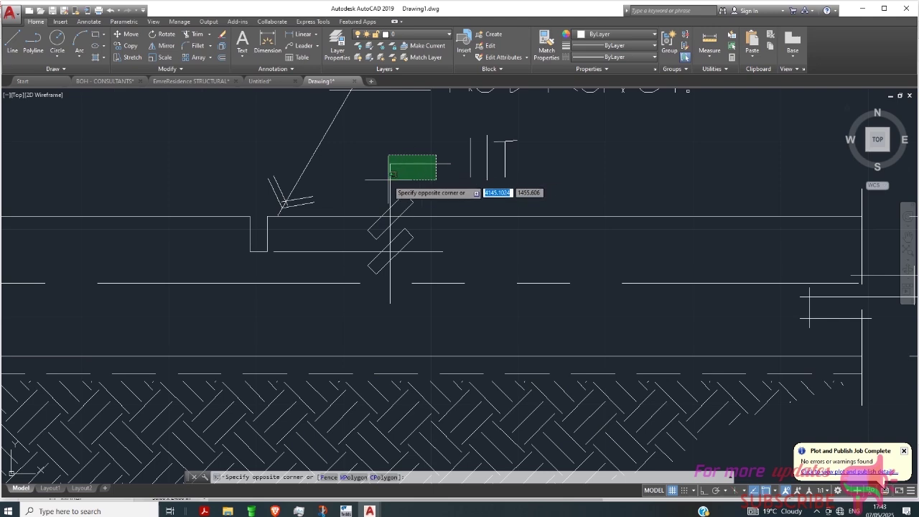
pyautogui.click(392, 173)
pyautogui.scroll(-4, 471, 232)
pyautogui.scroll(2, 474, 198)
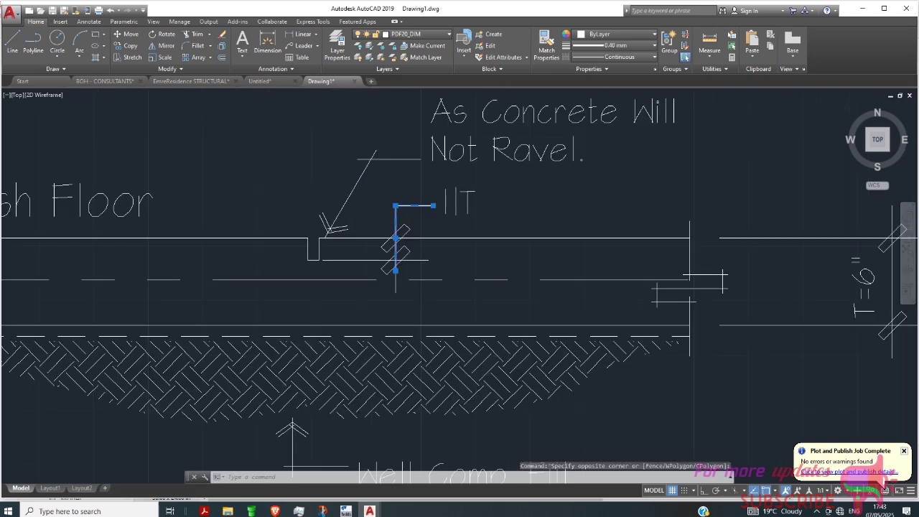
# Step: Read the "Saw Cut As Soon As Concrete Will Not Ravel" callout and the slab thickness dimension of the control joint section
pyautogui.scroll(-3, 402, 240)
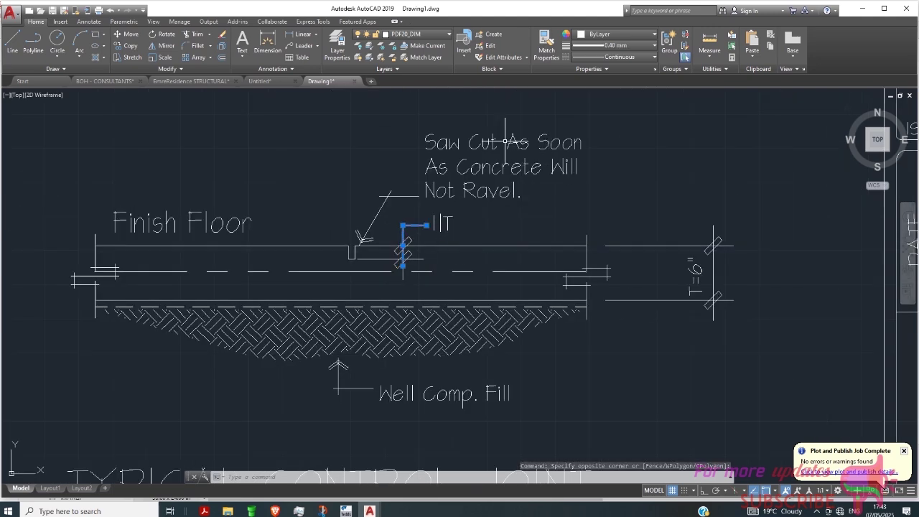
pyautogui.scroll(3, 504, 136)
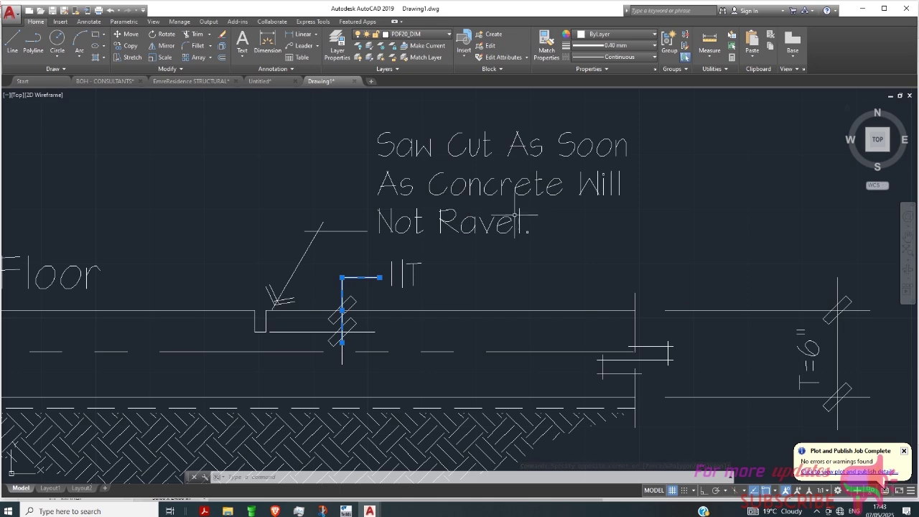
pyautogui.scroll(-4, 502, 187)
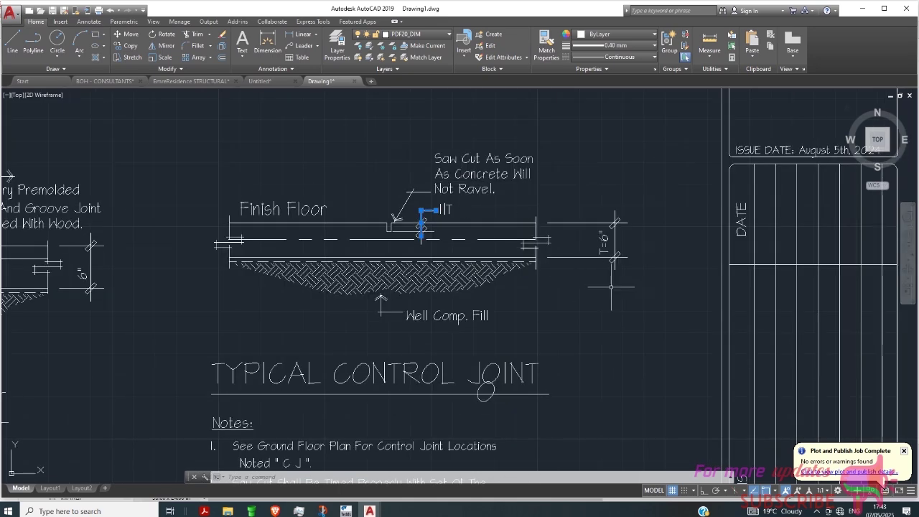
pyautogui.scroll(4, 604, 237)
pyautogui.scroll(-2, 605, 271)
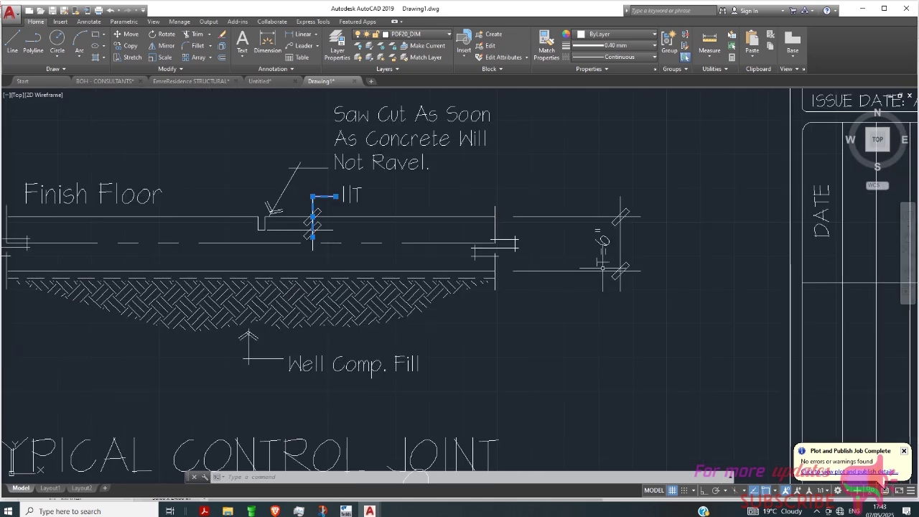
# Step: Read note 2 of the Typical Control Joint detail, on when saw cutting must start and be completed
pyautogui.scroll(-3, 430, 230)
pyautogui.scroll(-3, 387, 216)
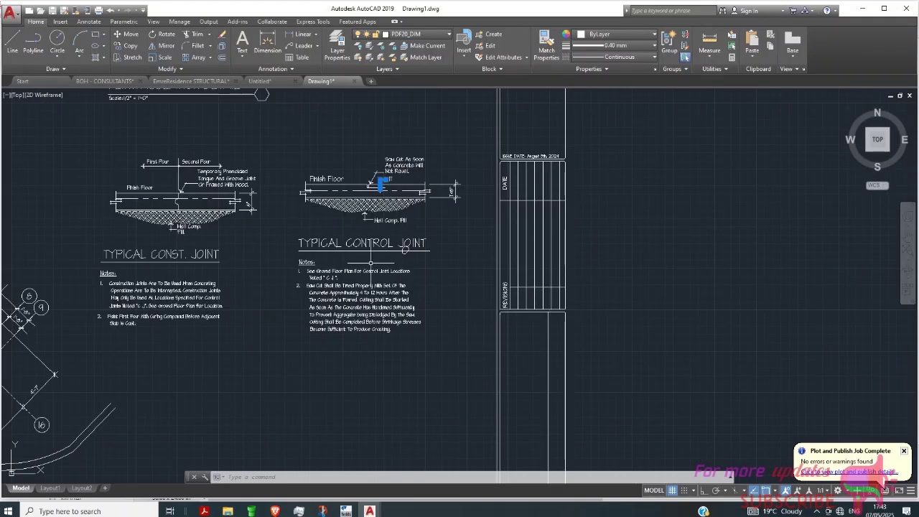
pyautogui.scroll(4, 358, 308)
pyautogui.scroll(2, 360, 359)
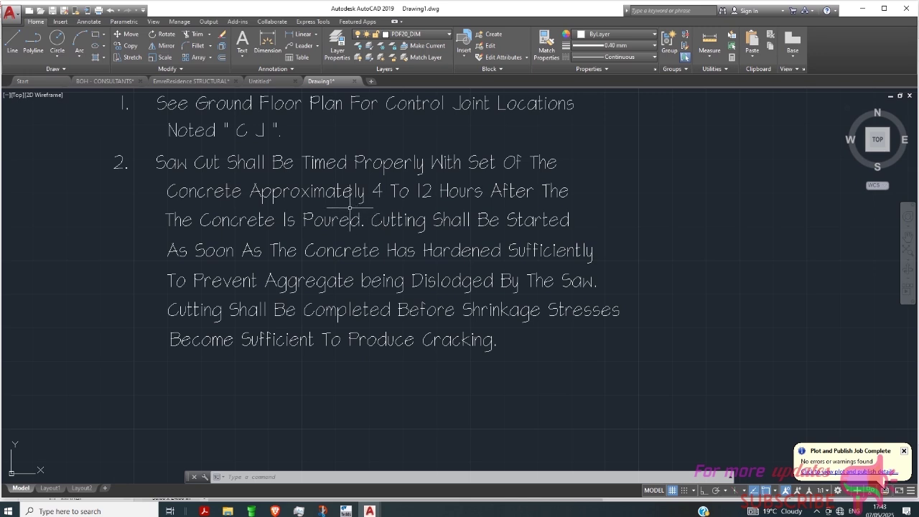
pyautogui.scroll(2, 417, 192)
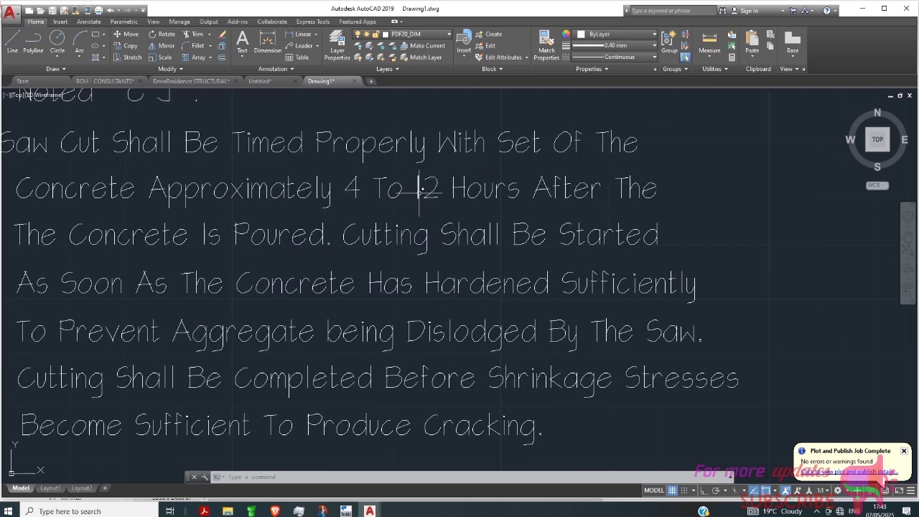
pyautogui.scroll(-2, 419, 194)
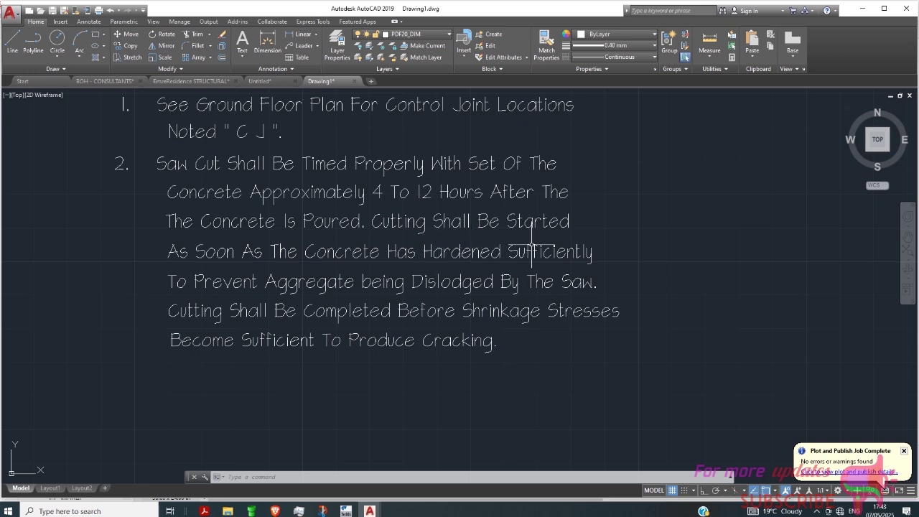
pyautogui.scroll(2, 262, 278)
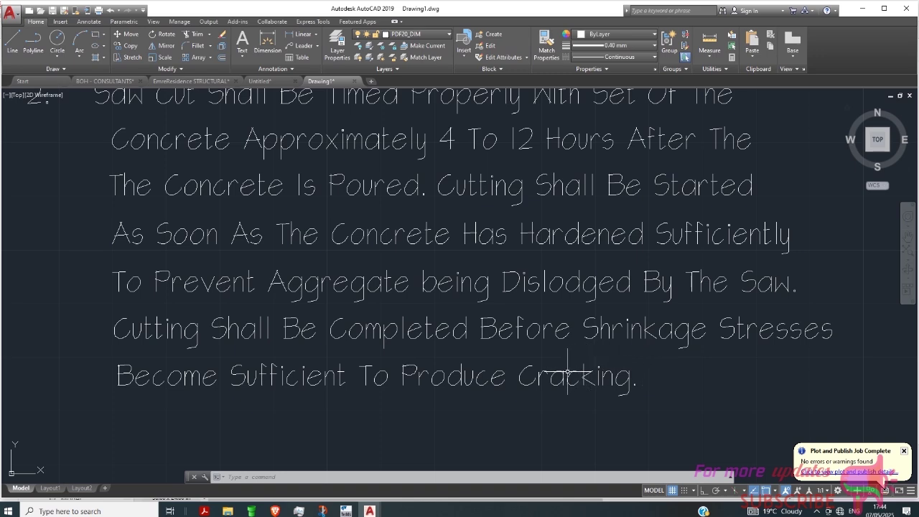
# Step: Examine the tongue-and-groove joint between the first and second pours in the Typical Const. Joint section
pyautogui.scroll(-8, 369, 366)
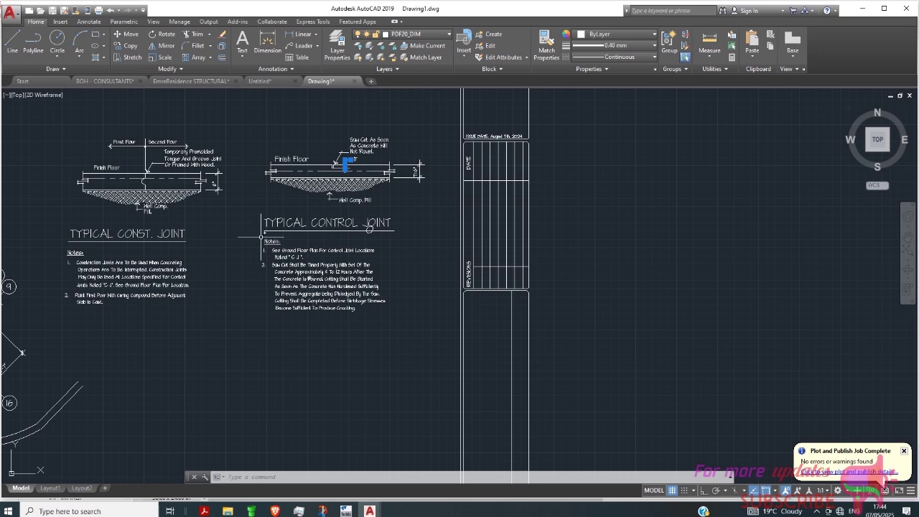
pyautogui.scroll(6, 137, 162)
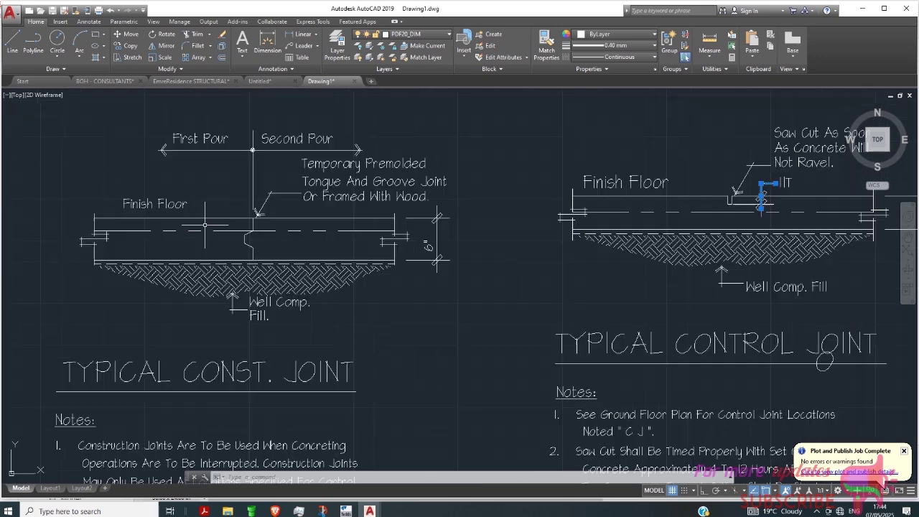
pyautogui.scroll(4, 222, 226)
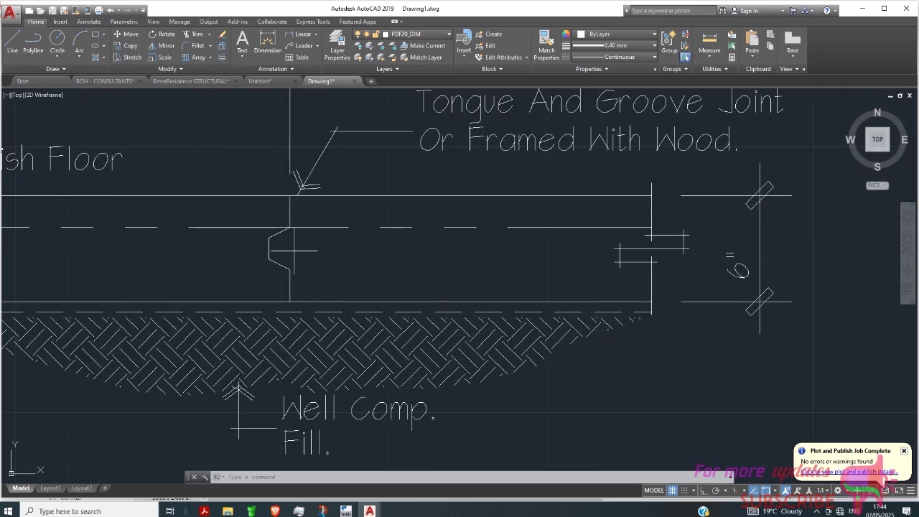
# Step: Select the tongue-and-groove joint profile, the finish floor line and the adjoining dashed line segments in the Typical Const. Joint section
pyautogui.click(293, 251)
pyautogui.click(246, 263)
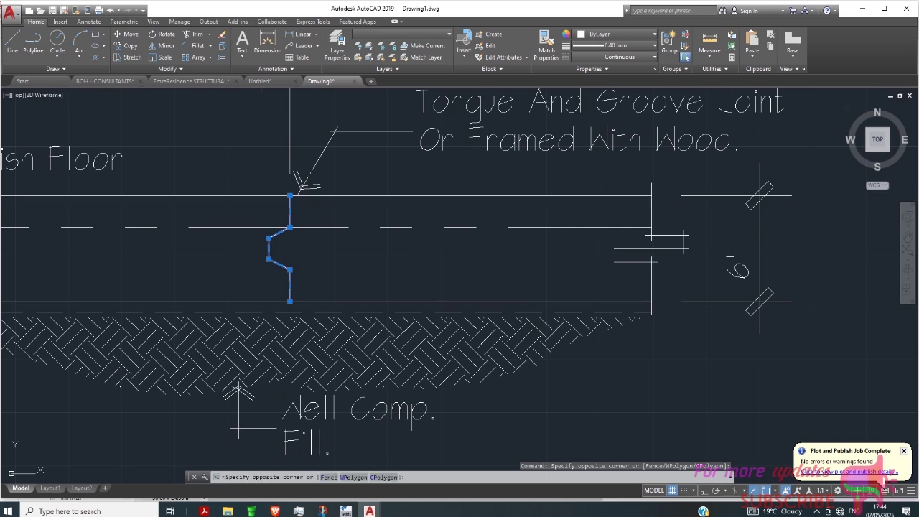
pyautogui.click(370, 237)
pyautogui.scroll(-2, 393, 259)
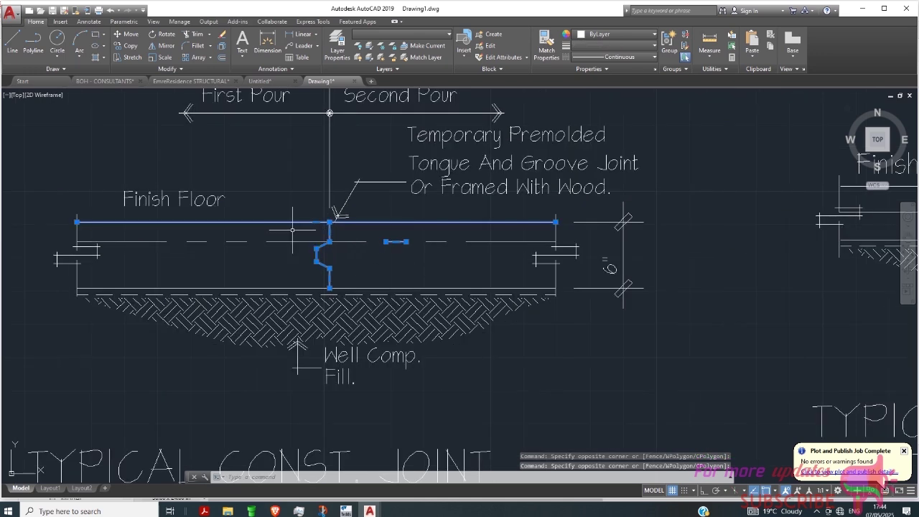
pyautogui.click(292, 230)
pyautogui.click(270, 280)
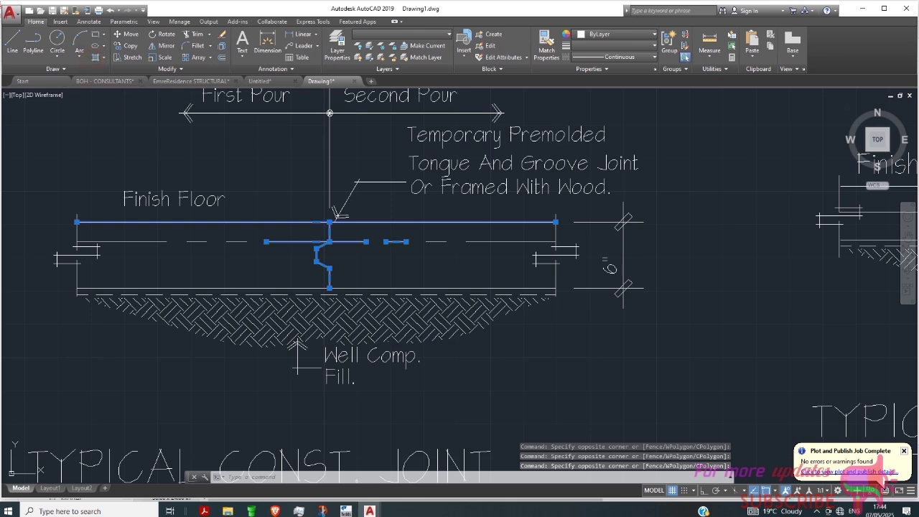
# Step: Start the Hatch command, browse the available hatch patterns through EARTH, and exit without placing a hatch
pyautogui.write('hatch')
pyautogui.press('Return')
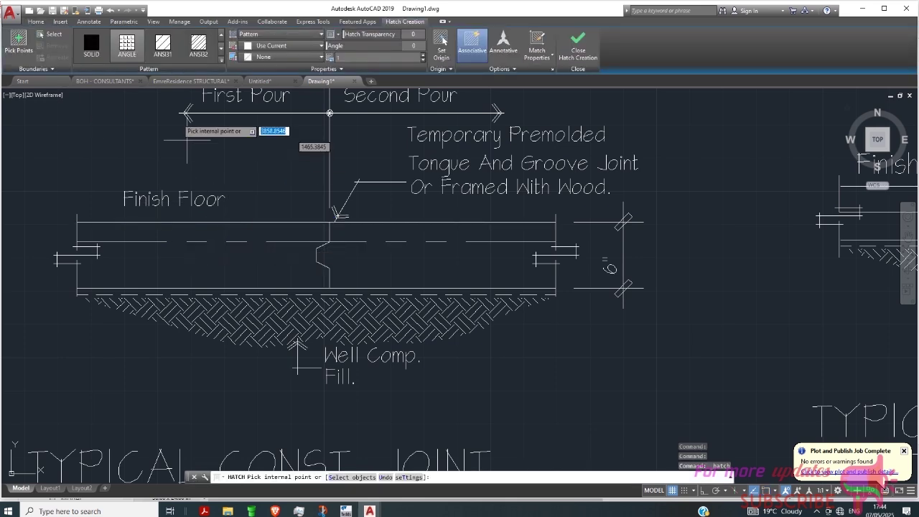
pyautogui.click(220, 60)
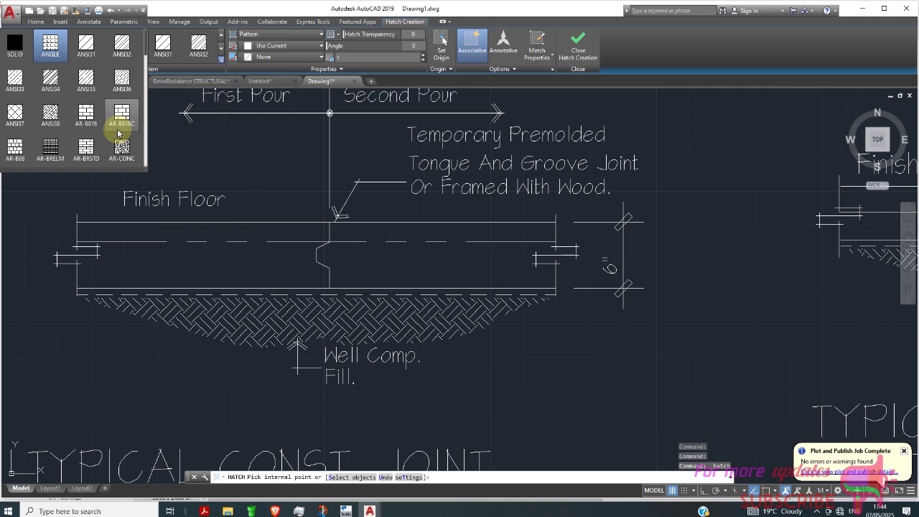
pyautogui.scroll(-1, 117, 134)
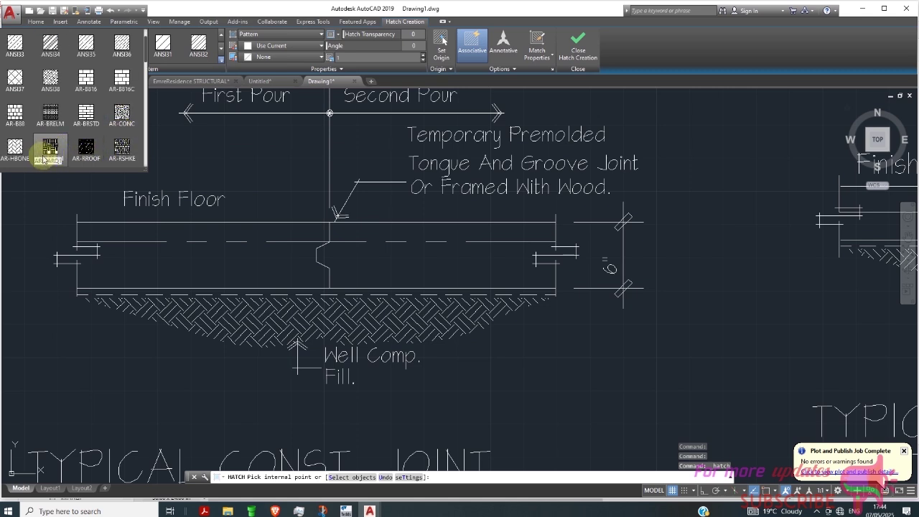
pyautogui.scroll(-1, 59, 140)
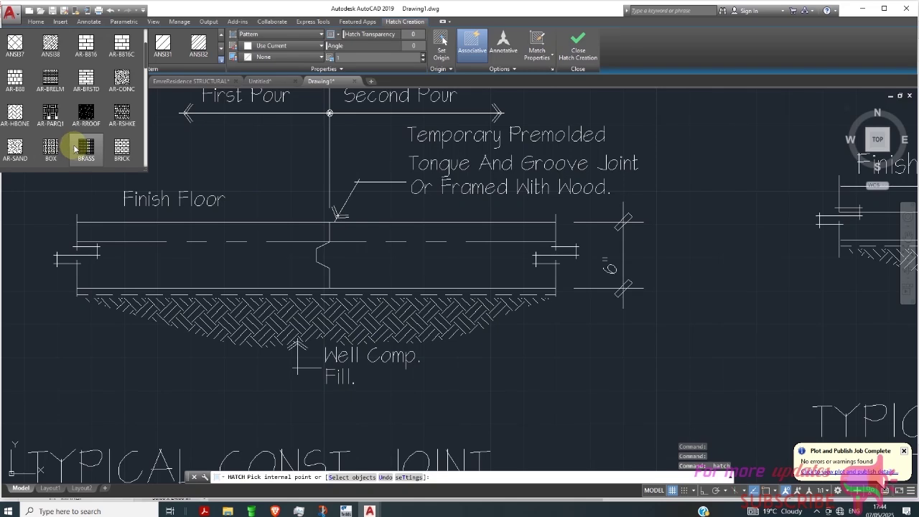
pyautogui.scroll(-2, 79, 144)
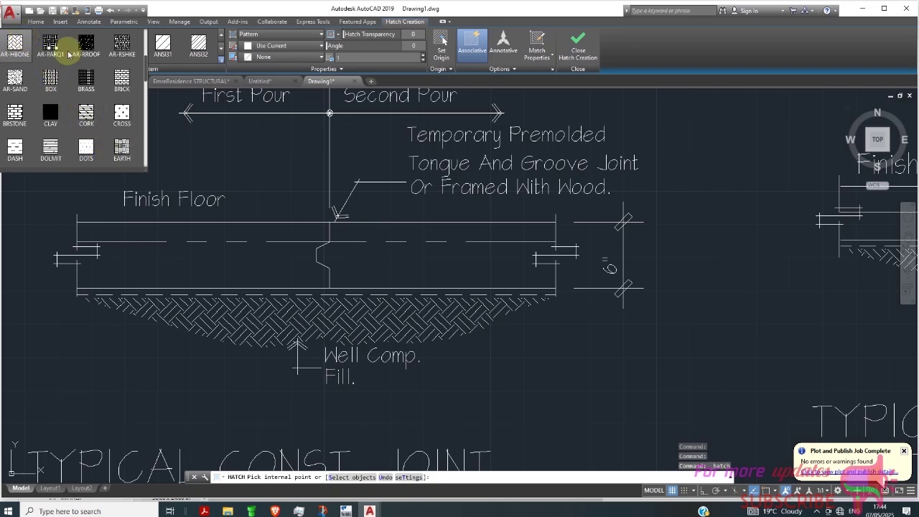
pyautogui.click(216, 172)
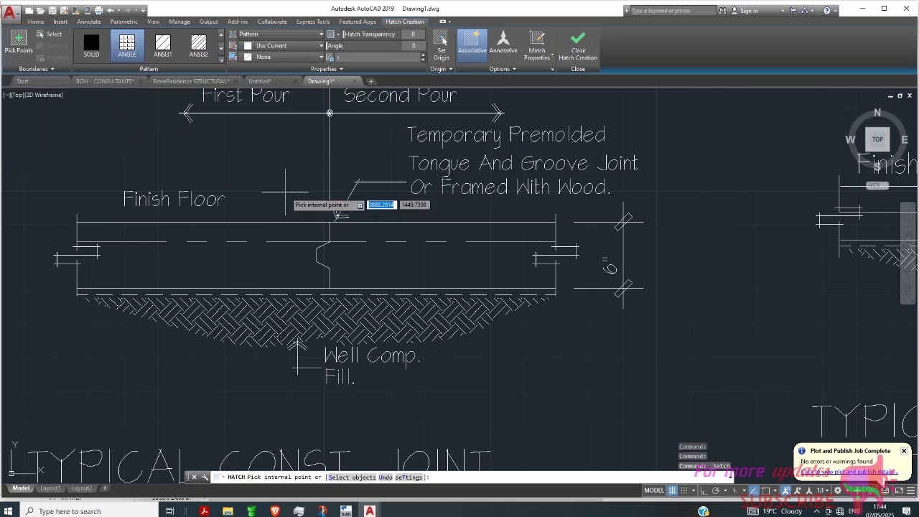
pyautogui.scroll(-2, 257, 252)
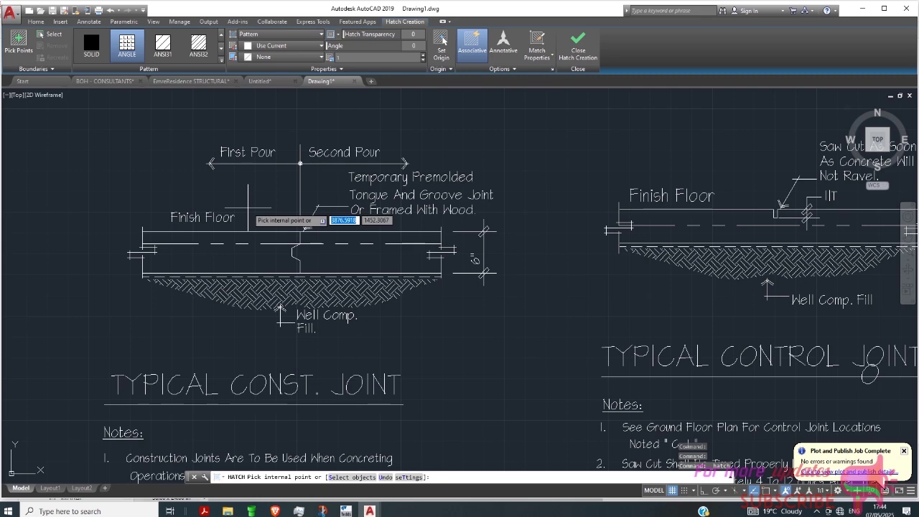
pyautogui.press('Escape')
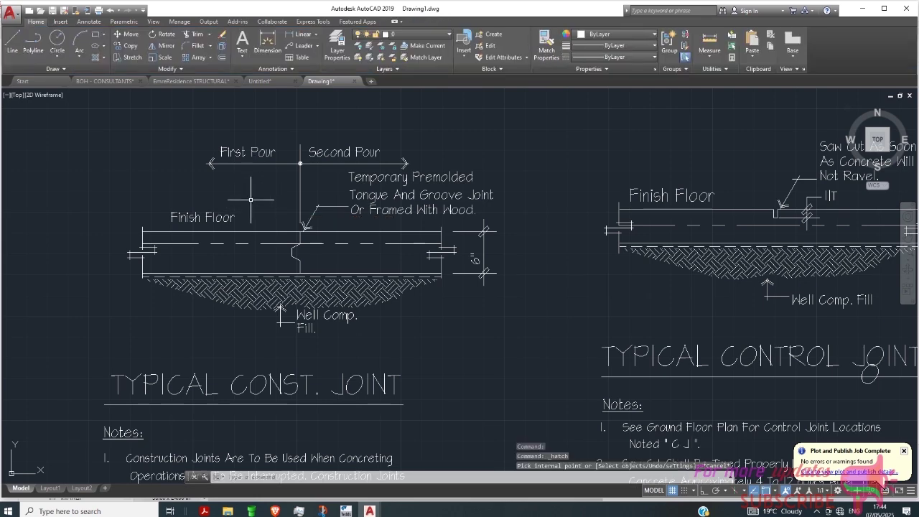
pyautogui.scroll(-2, 195, 205)
pyautogui.scroll(2, 524, 444)
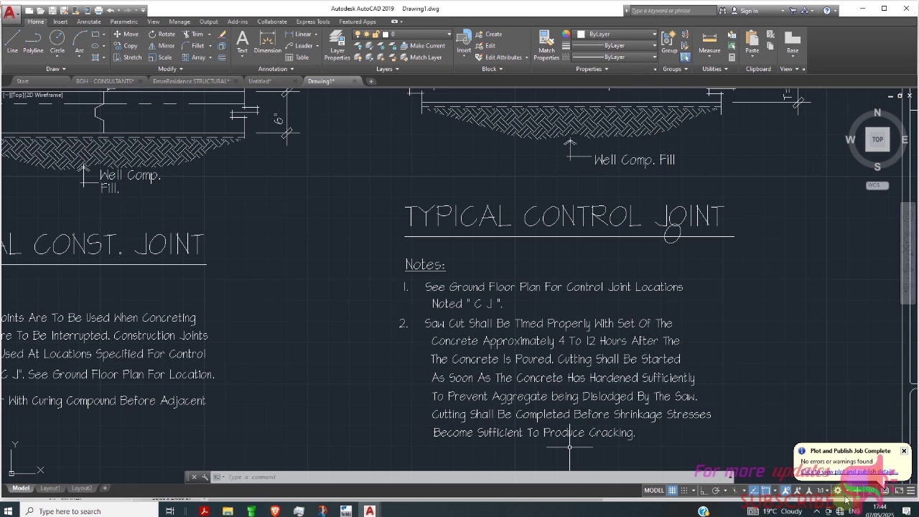
pyautogui.click(815, 511)
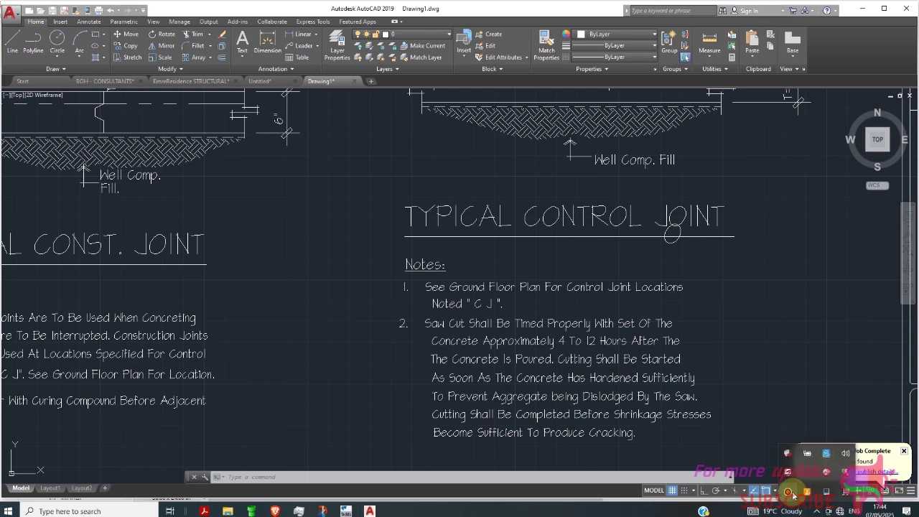